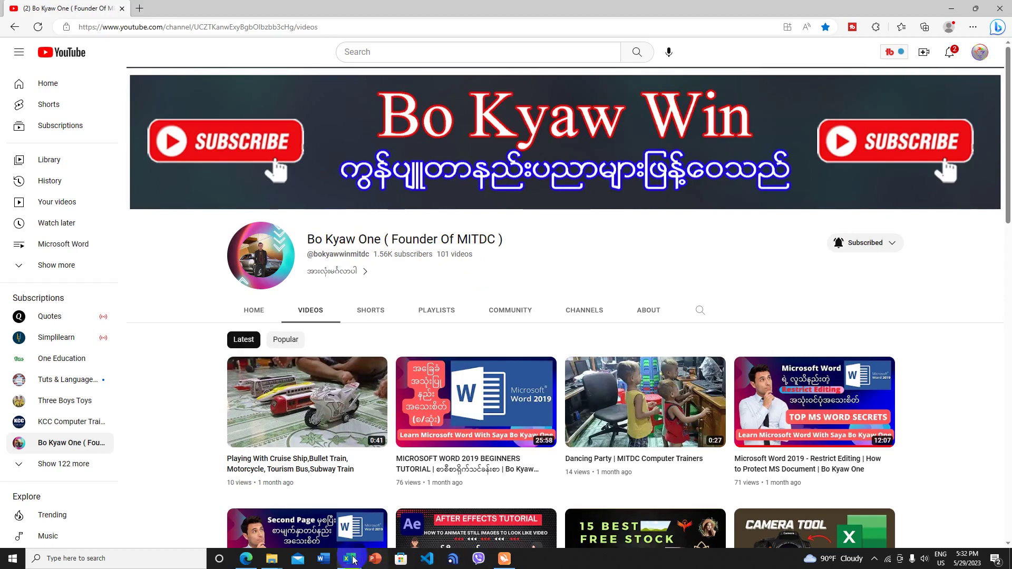
- Switch to the Book1 workbook in Excel that holds the number table with Burmese unit suffixes
mouse_move(350, 562)
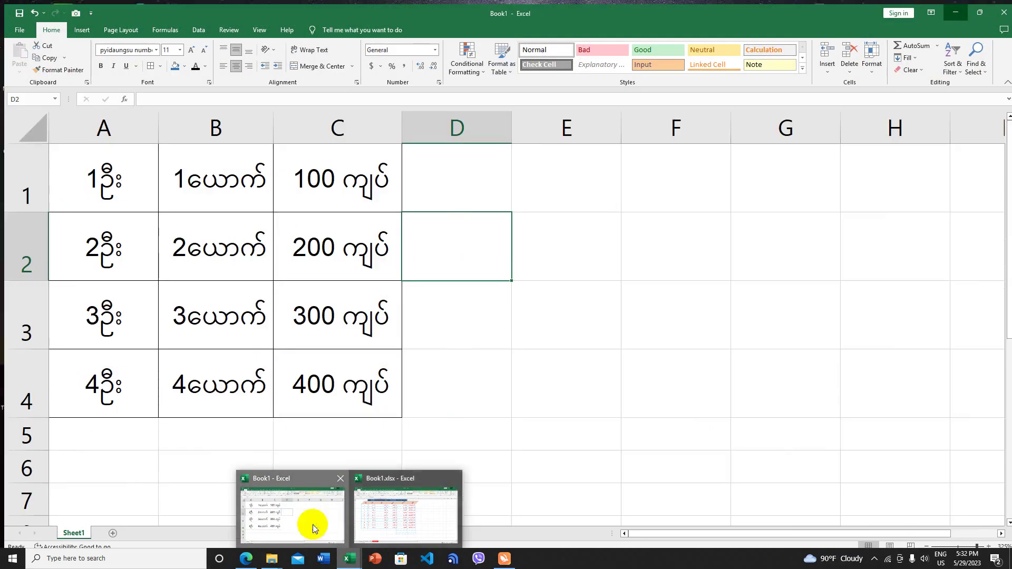
left_click(311, 523)
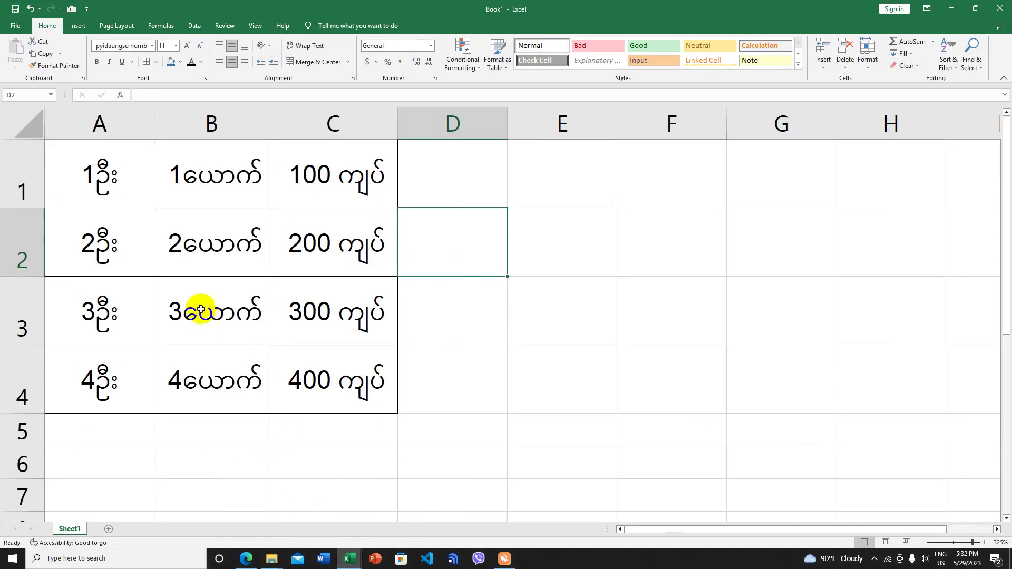
- Examine the values stored behind the unit suffixes in cells A1 through C4, row by row
left_click(93, 173)
left_click(177, 173)
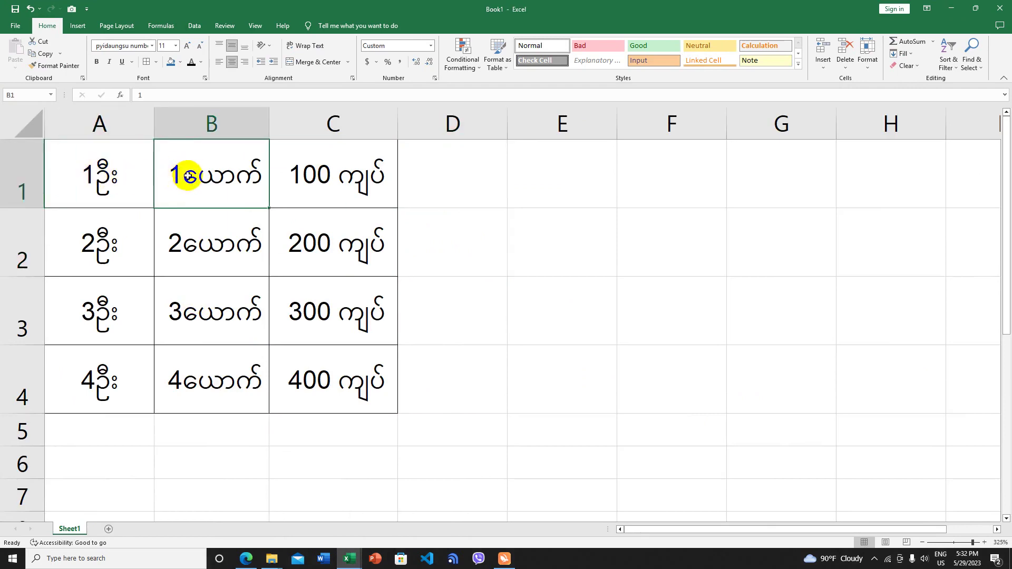
left_click(329, 179)
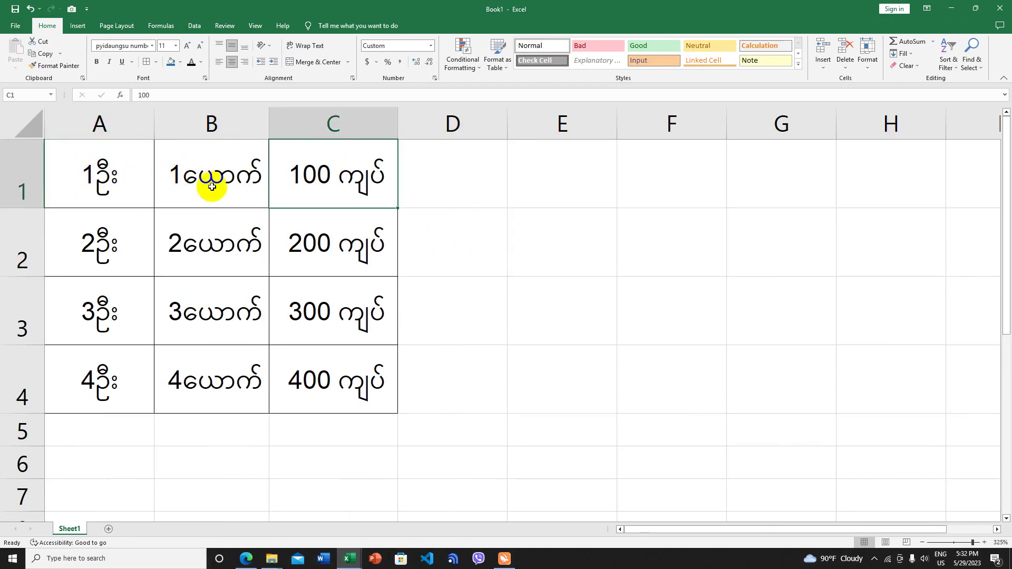
left_click(100, 252)
left_click(205, 257)
left_click(312, 249)
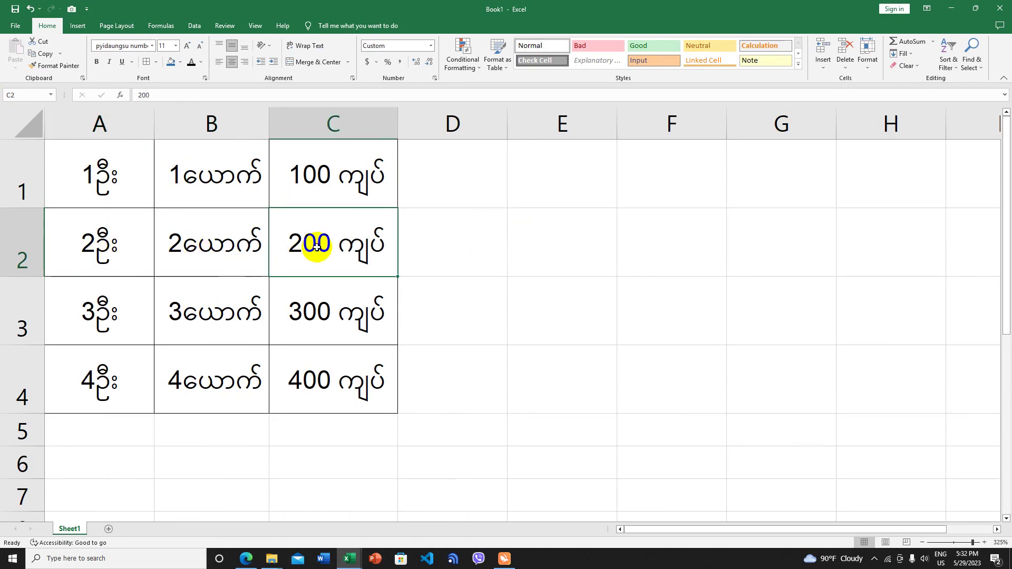
left_click(86, 312)
left_click(196, 316)
left_click(295, 319)
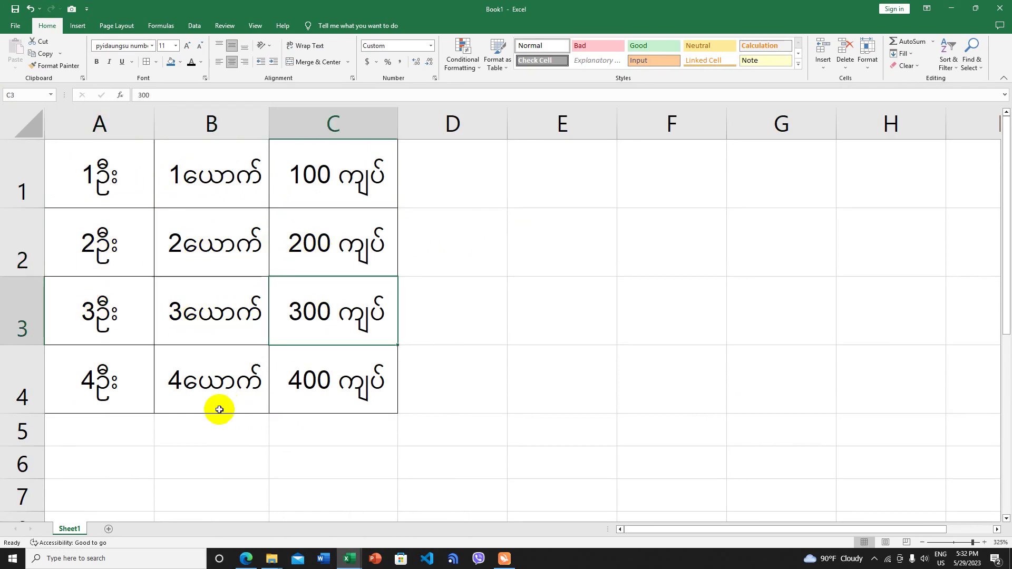
left_click(129, 381)
left_click(207, 380)
left_click(316, 386)
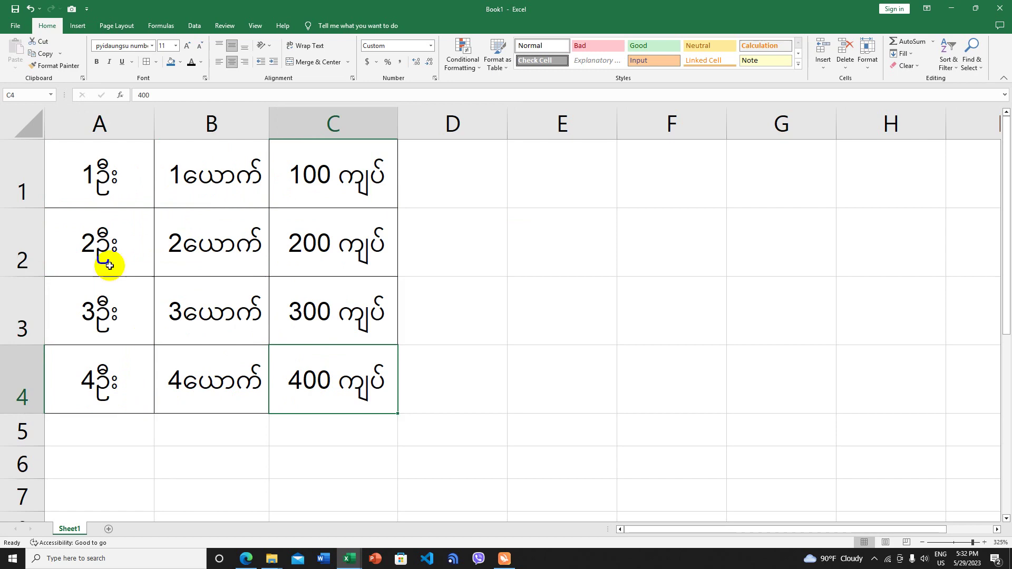
- Replace the first row's values with 2 in A1, 2 in B1 and 1000 in C1
left_click(100, 175)
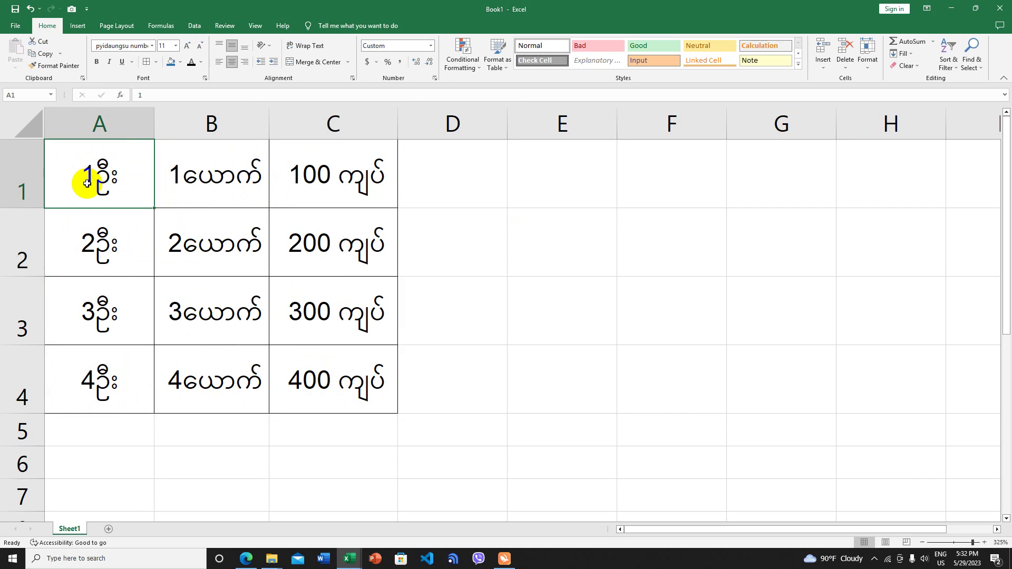
type("2")
key("Return")
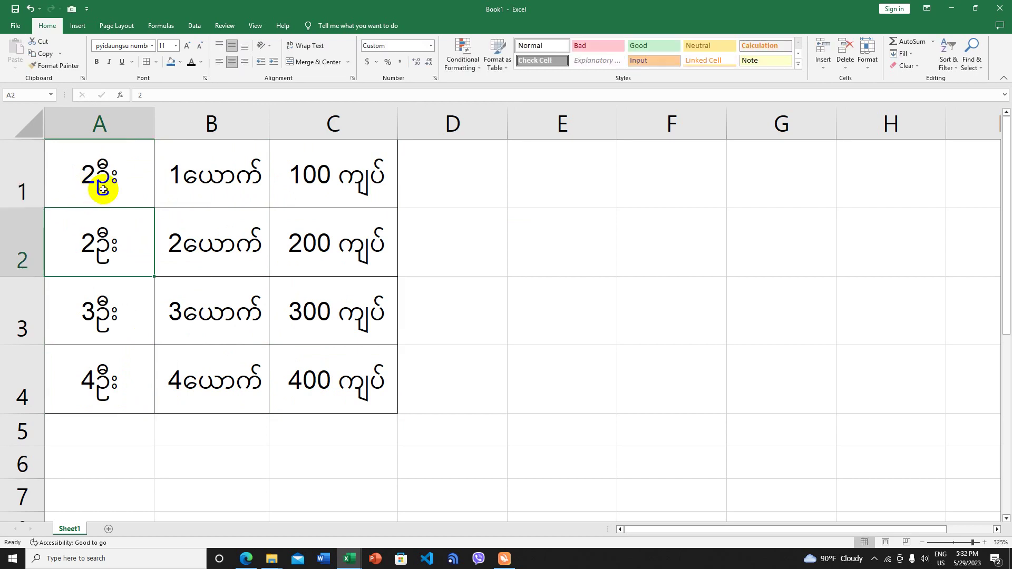
left_click(214, 184)
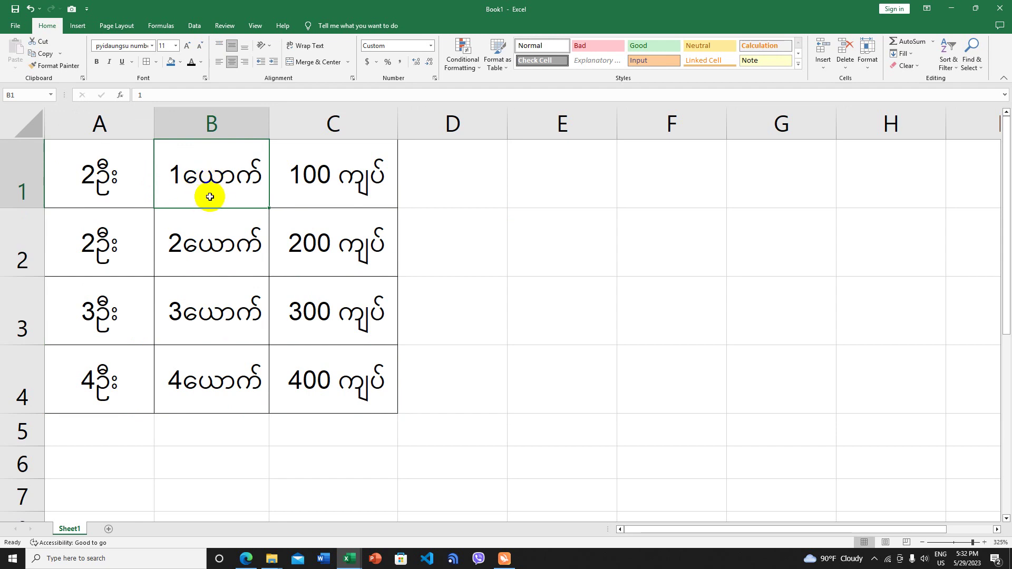
type("2")
key("Return")
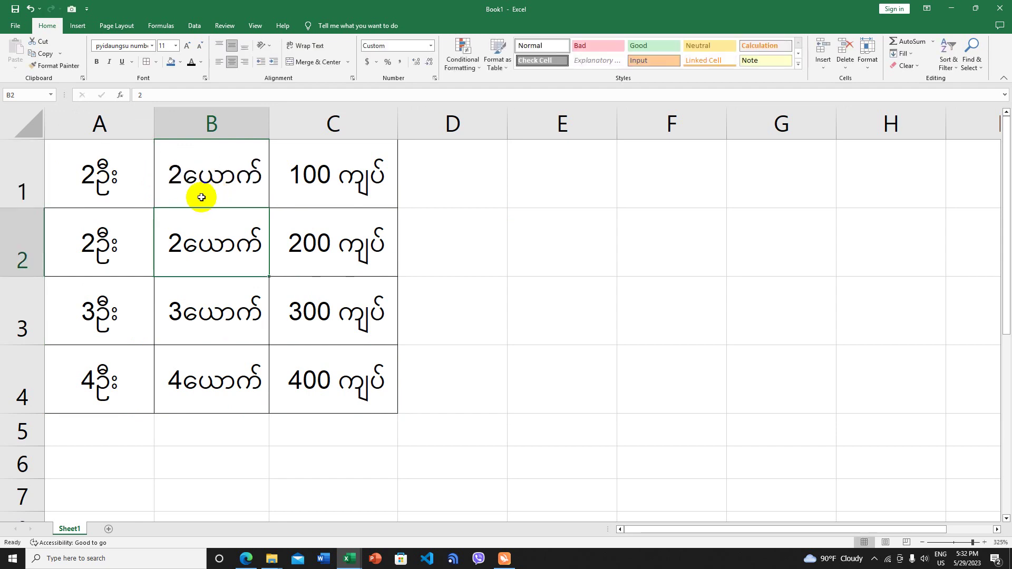
left_click(321, 187)
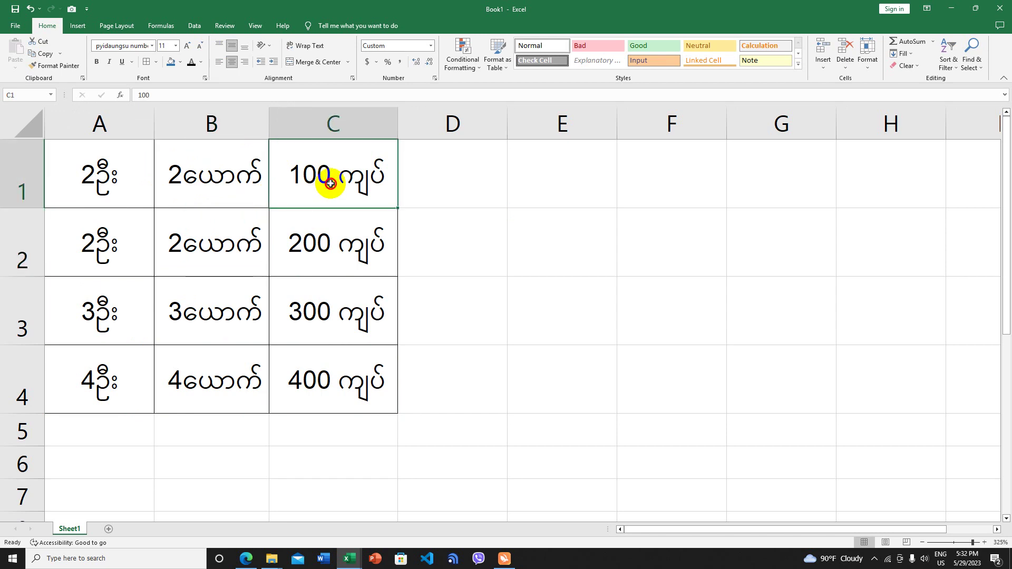
type("1")
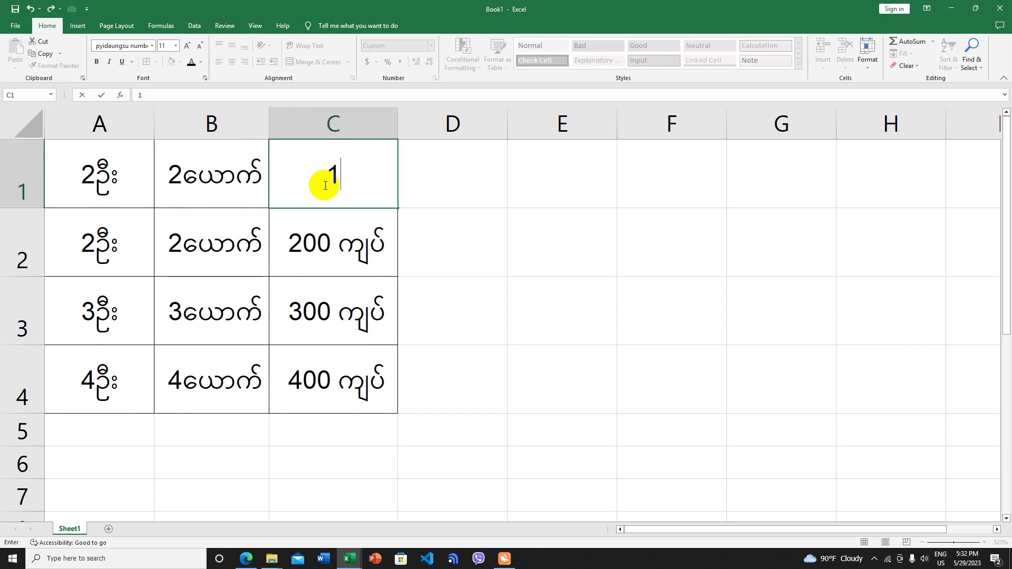
type("000")
key("Return")
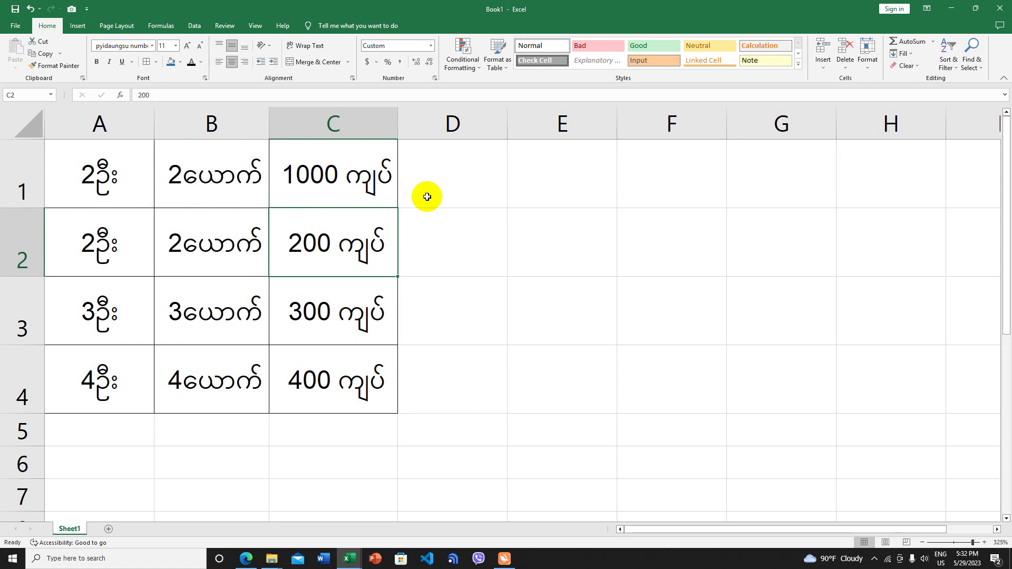
- Set the font of cells D1:D4 to Pyidaungsu Number
left_click_drag(443, 181, 458, 360)
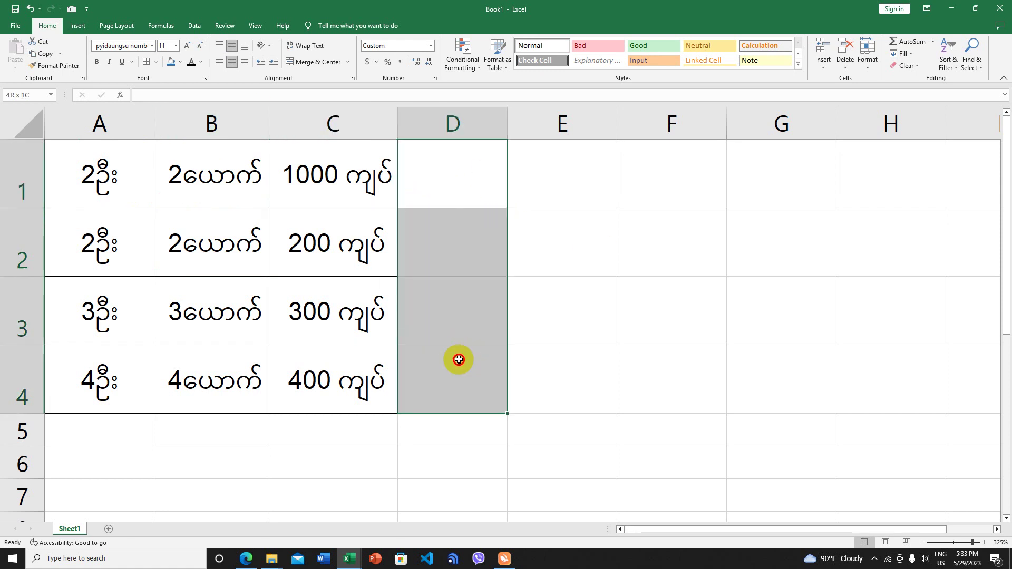
left_click(470, 206)
left_click_drag(465, 171, 459, 381)
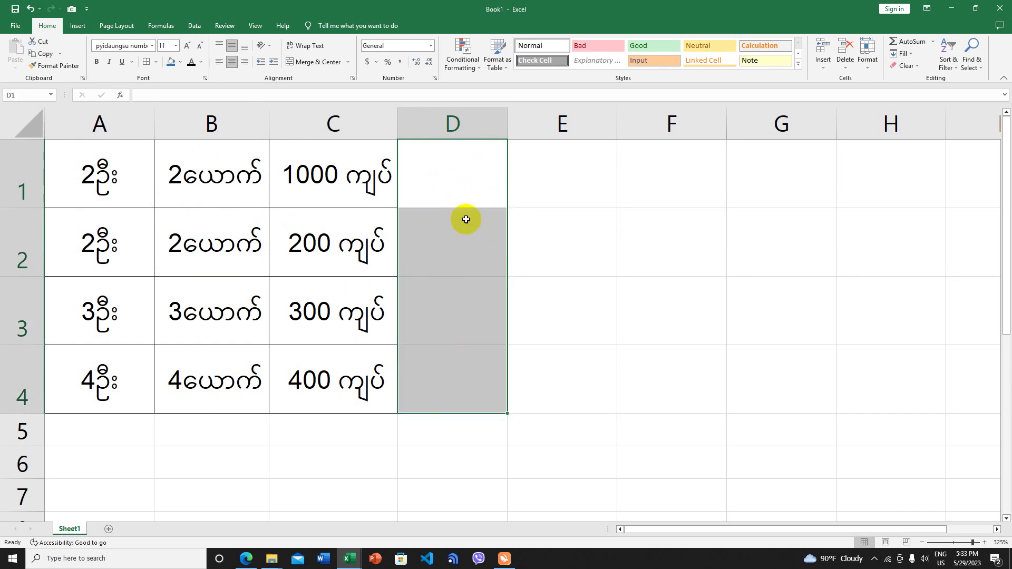
left_click(153, 46)
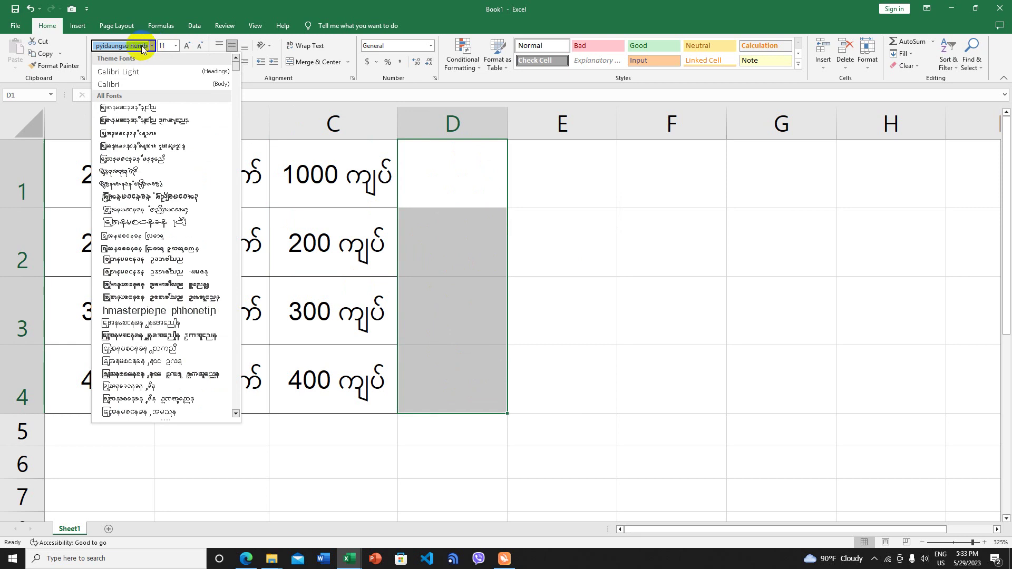
left_click(113, 46)
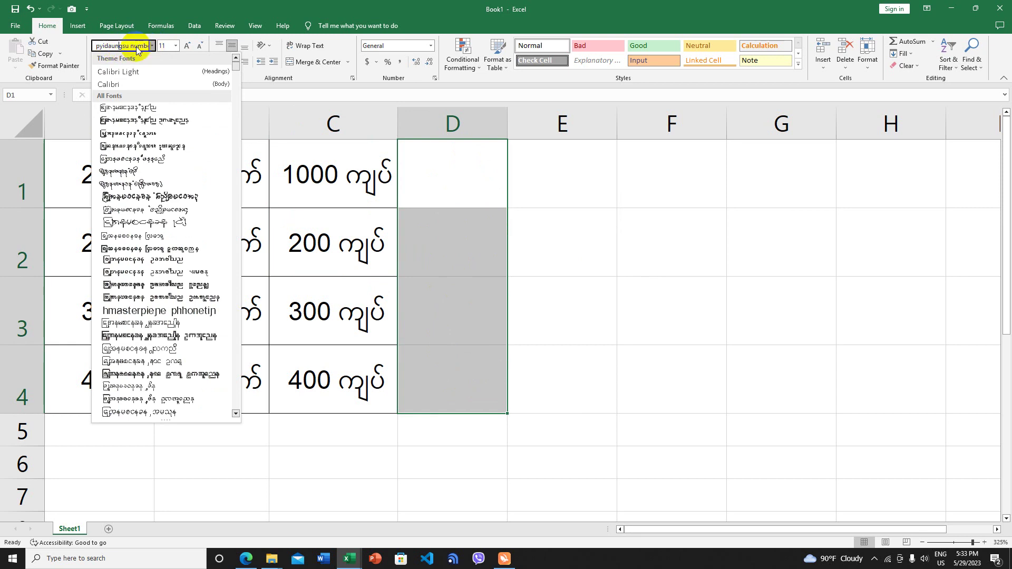
double_click(136, 47)
type("p")
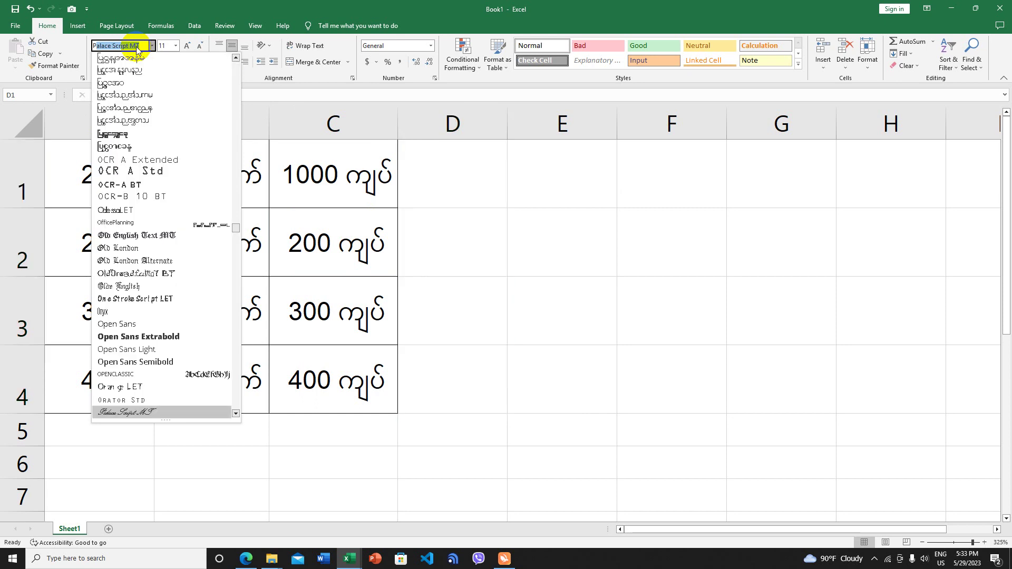
type("y")
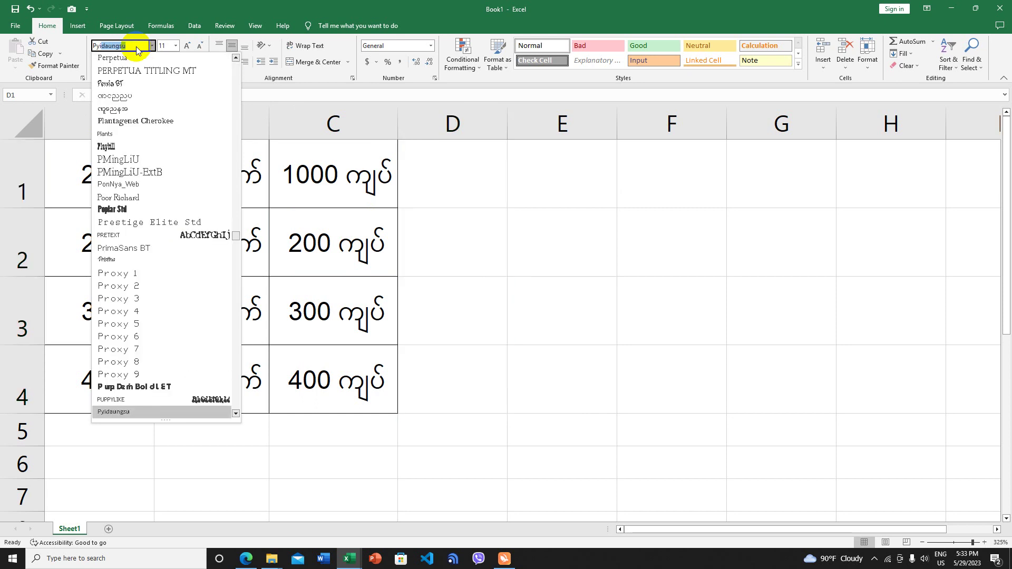
type("i")
type(" Numbe")
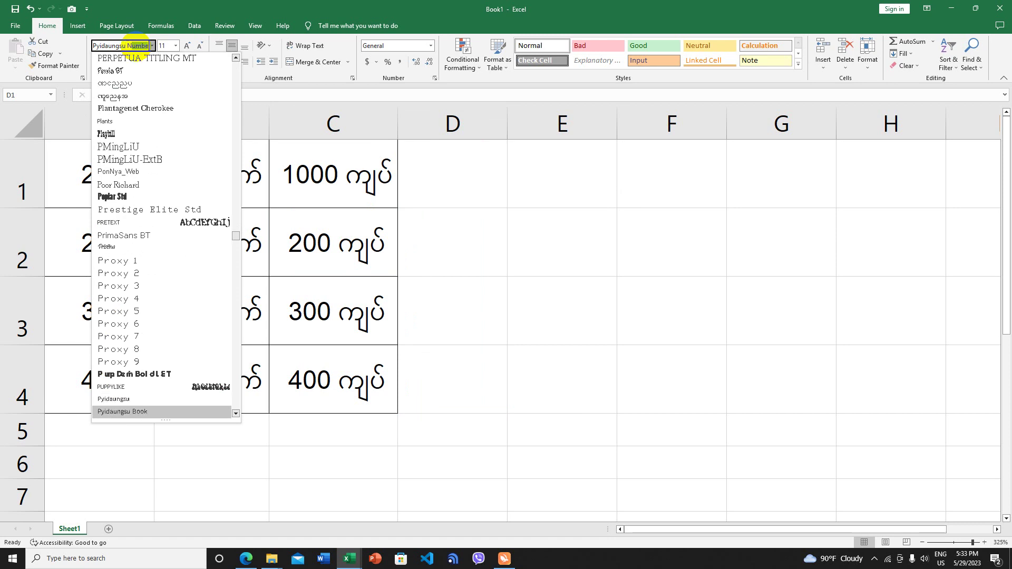
key("Return")
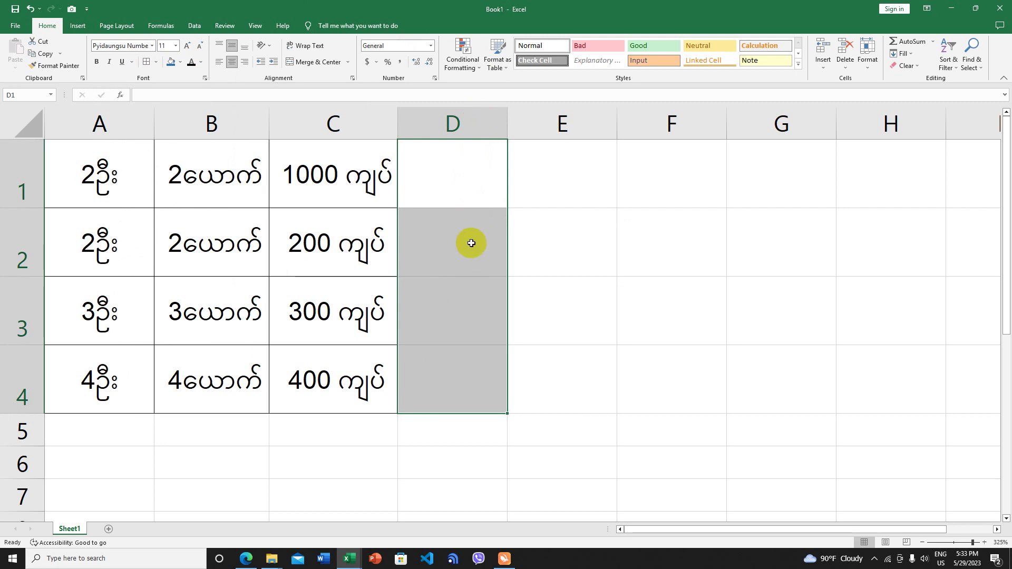
- Apply the custom number format 0"ခု" to cells D1:D4
left_click(462, 188)
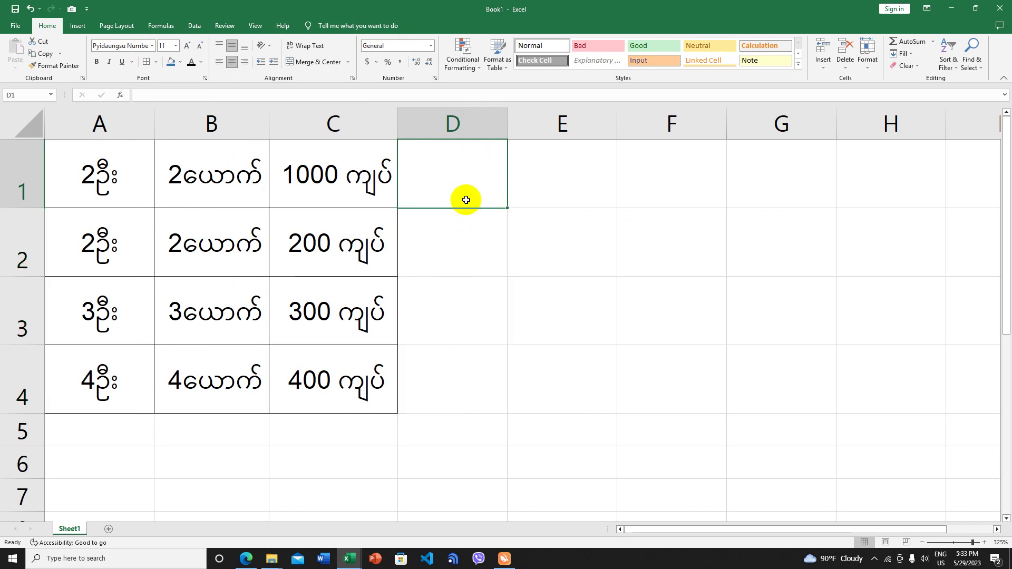
left_click_drag(463, 172, 470, 385)
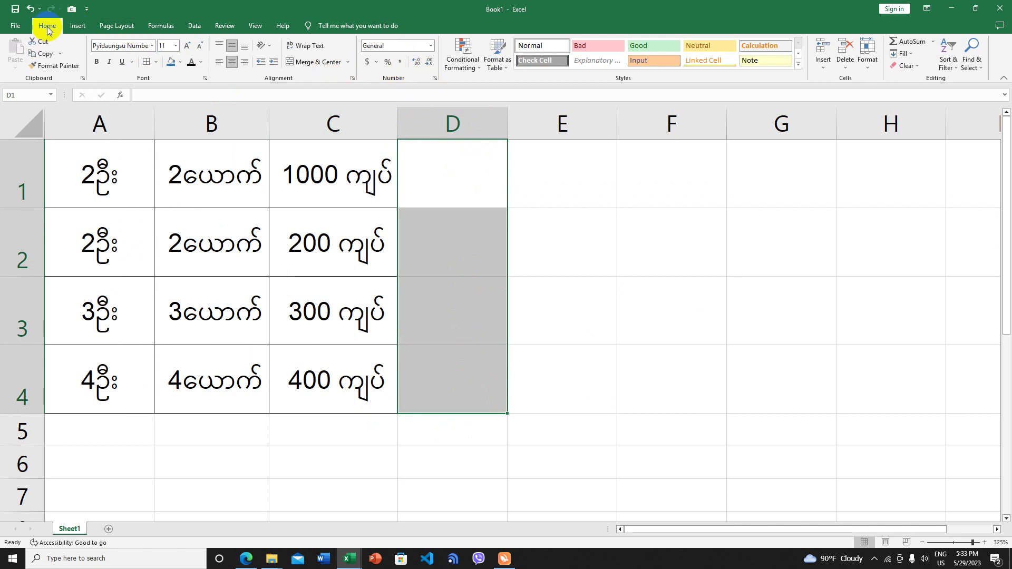
left_click(435, 79)
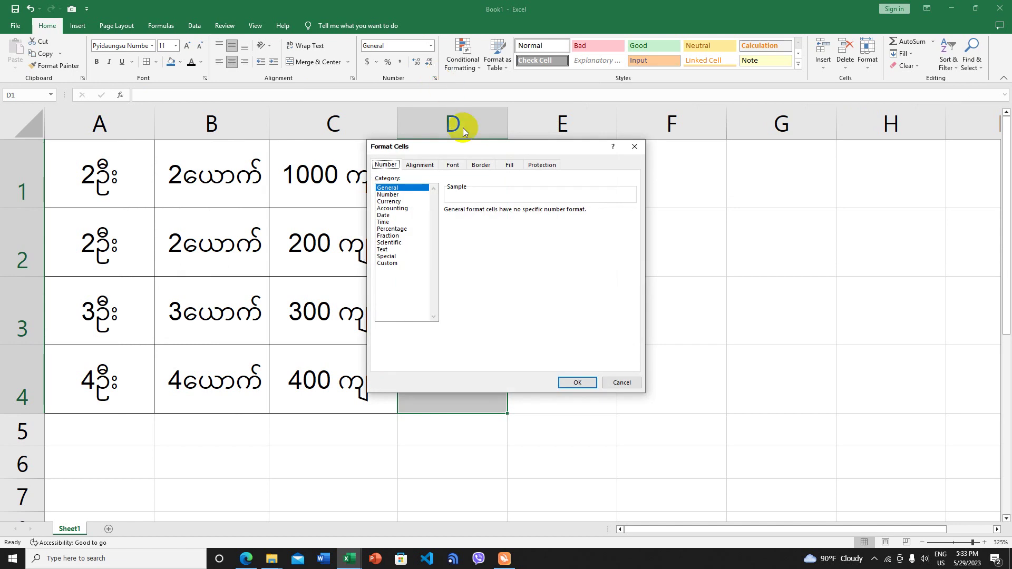
left_click_drag(465, 146, 699, 145)
left_click(624, 262)
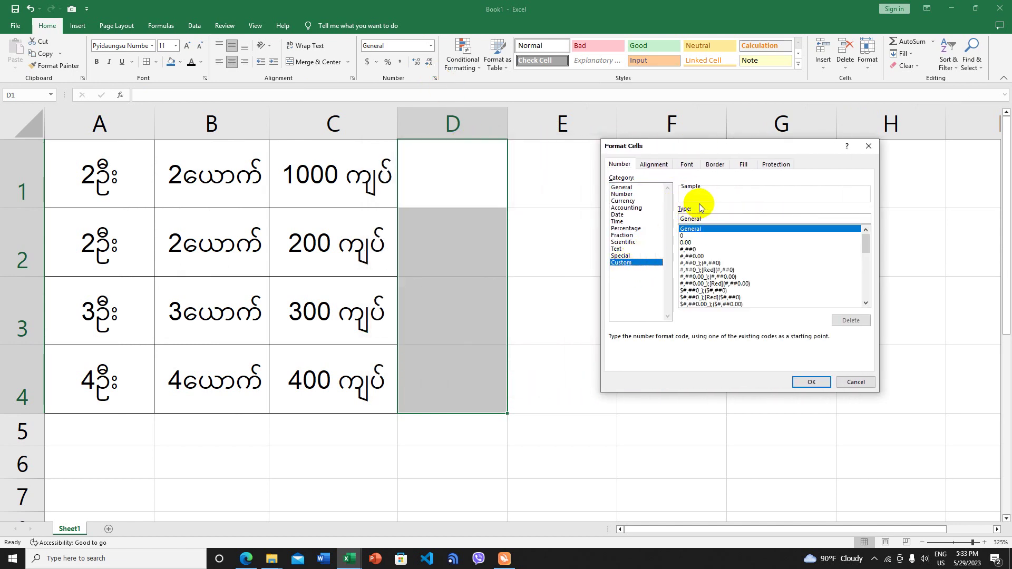
left_click(699, 231)
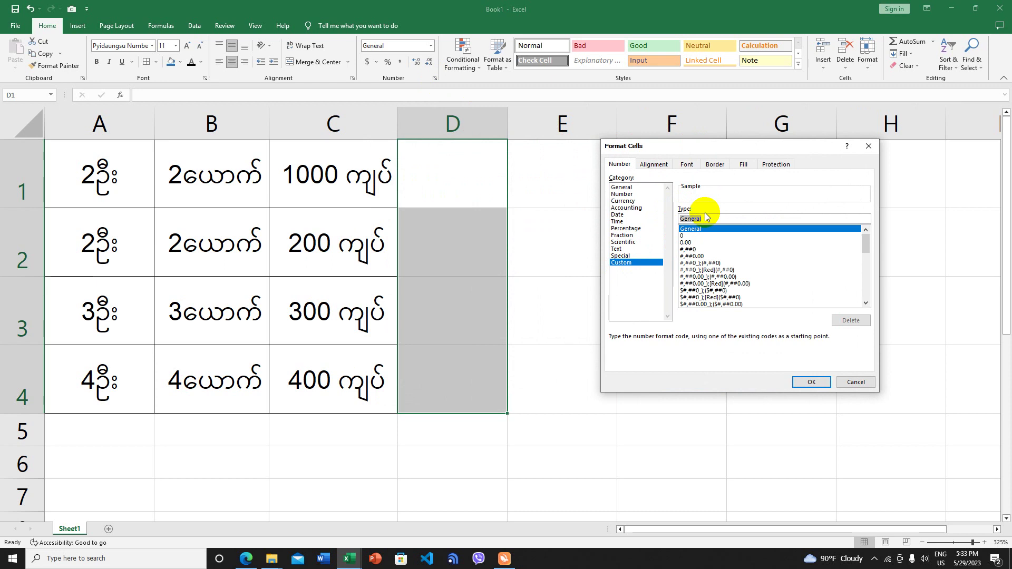
type("0")
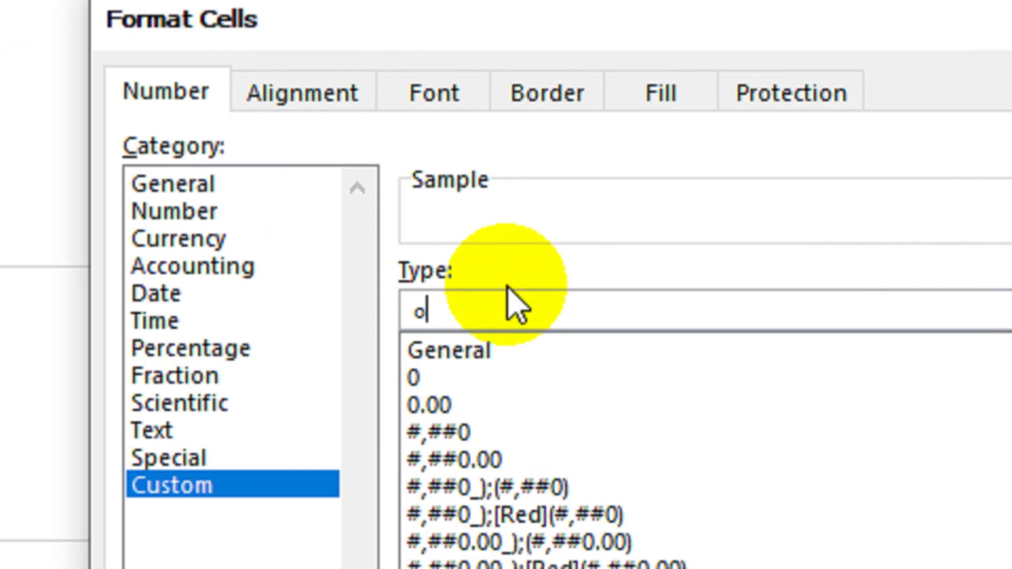
type("\"")
type("e")
type("\"")
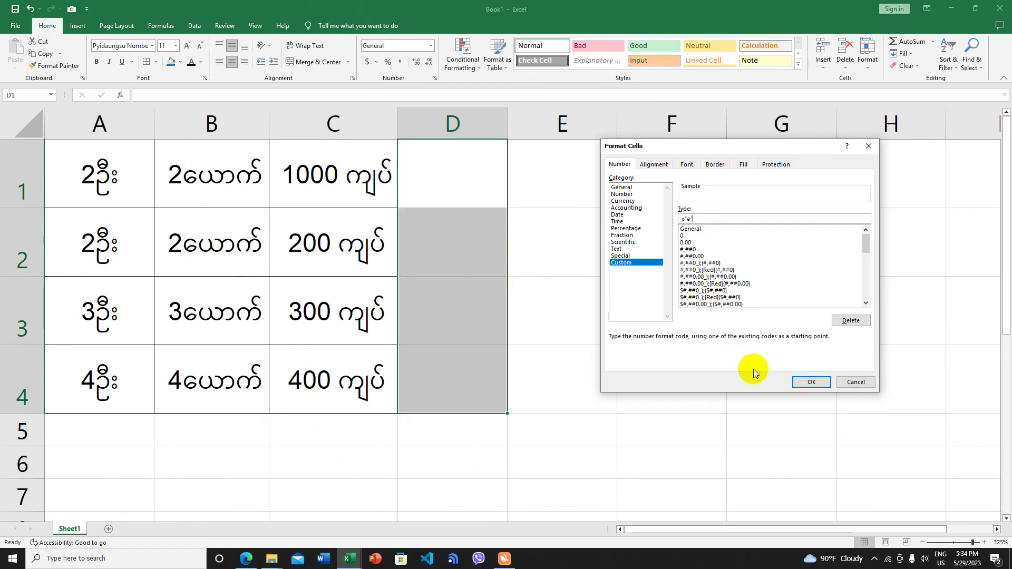
left_click(807, 381)
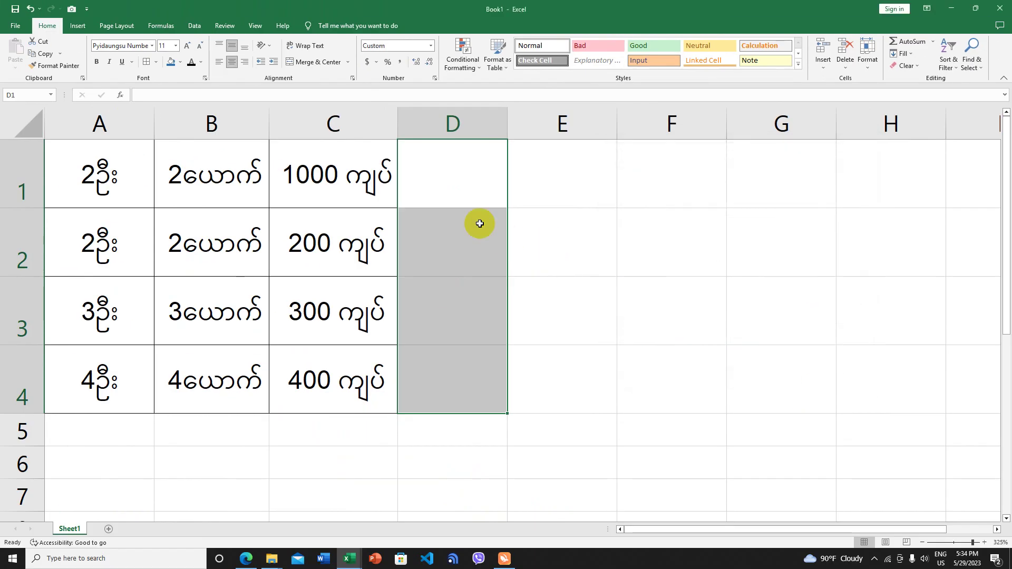
- Enter the values 1, 2, 3 and 4 in cells D1 through D4
left_click(452, 183)
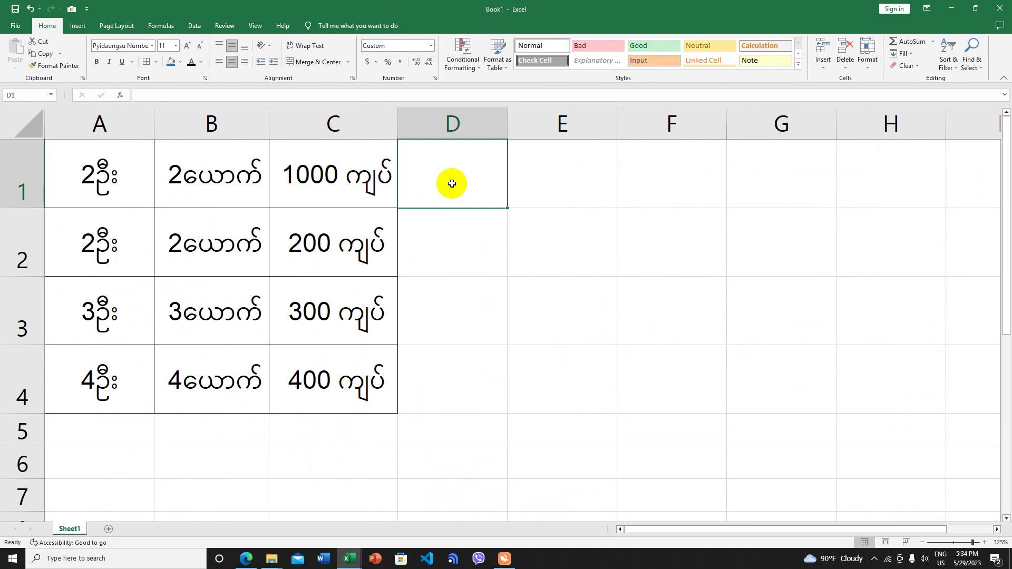
type("13")
key("Return")
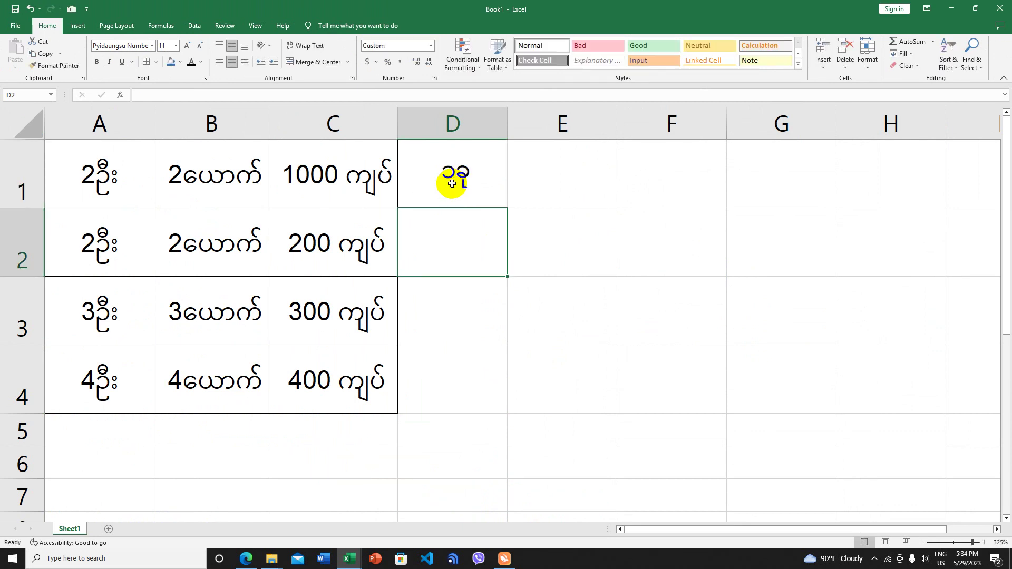
type("28")
key("Return")
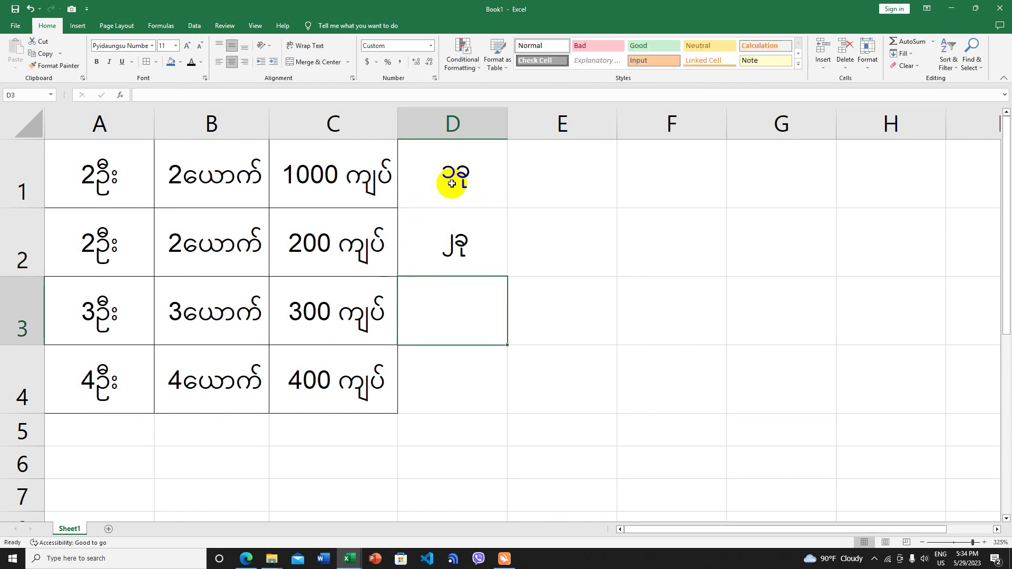
type("38")
key("Return")
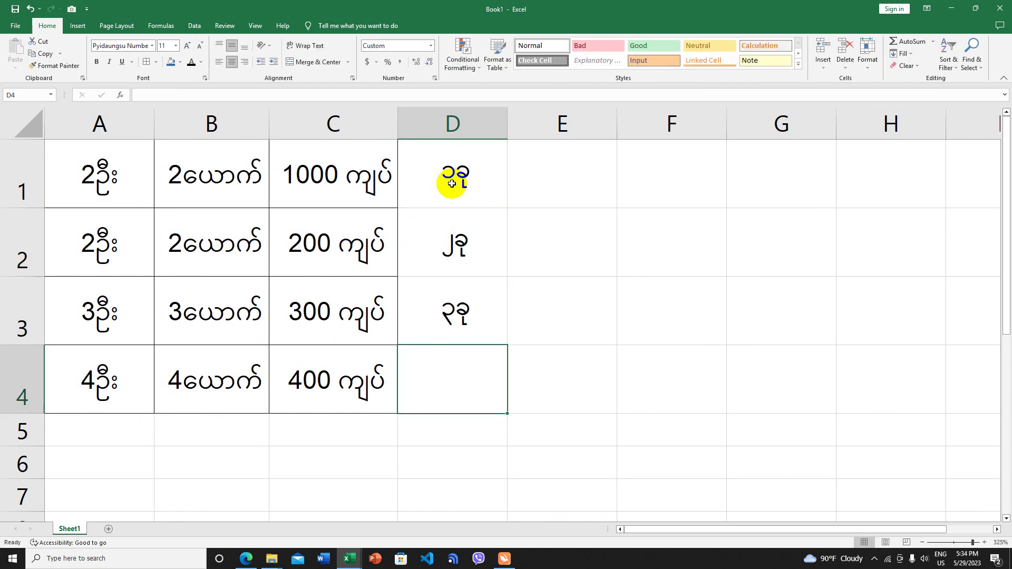
type("48")
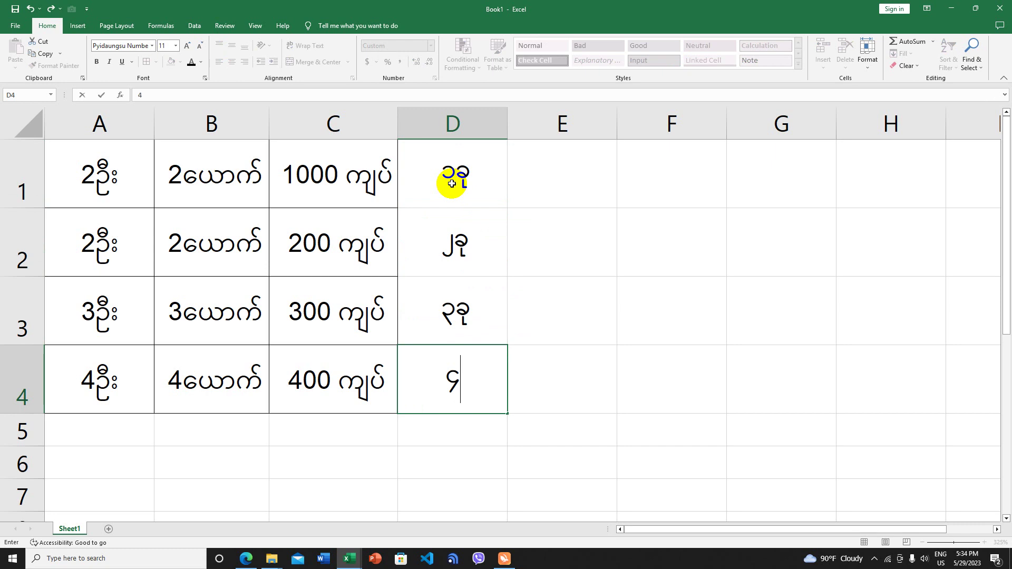
key("Return")
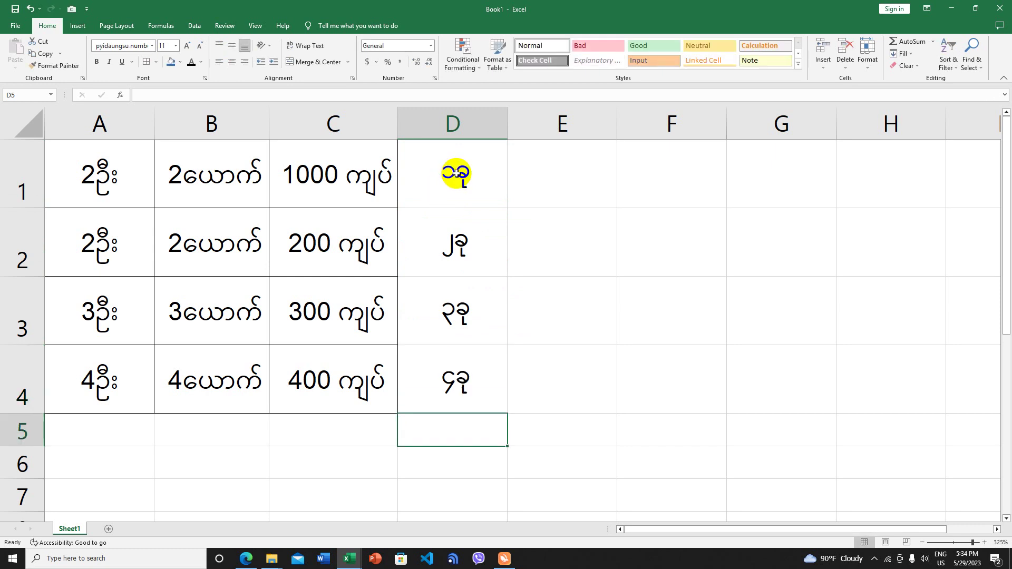
- Examine the stored values behind the unit suffixes in cells D1 through D4
left_click(464, 178)
left_click(463, 246)
left_click(463, 316)
left_click(466, 372)
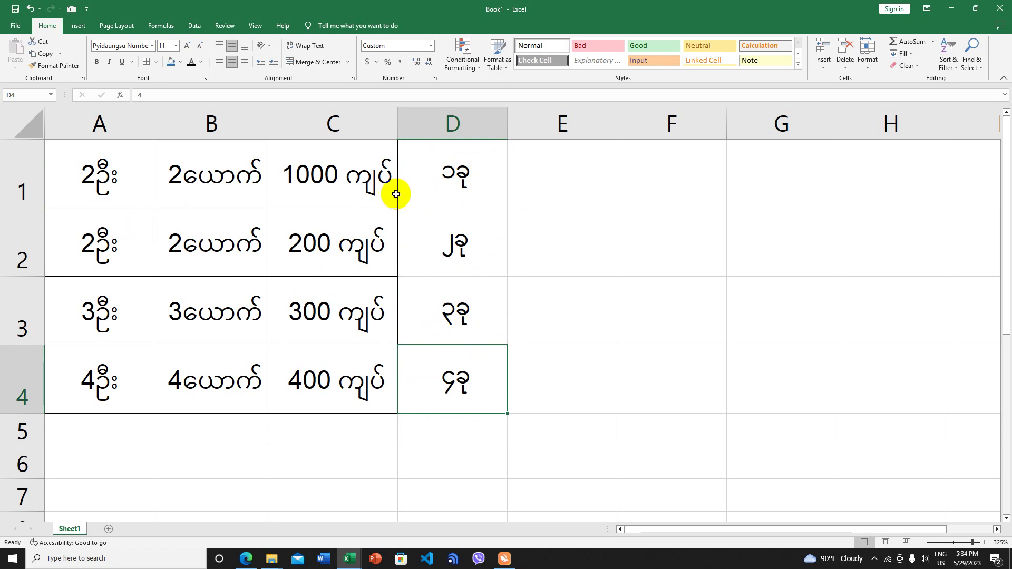
left_click(463, 161)
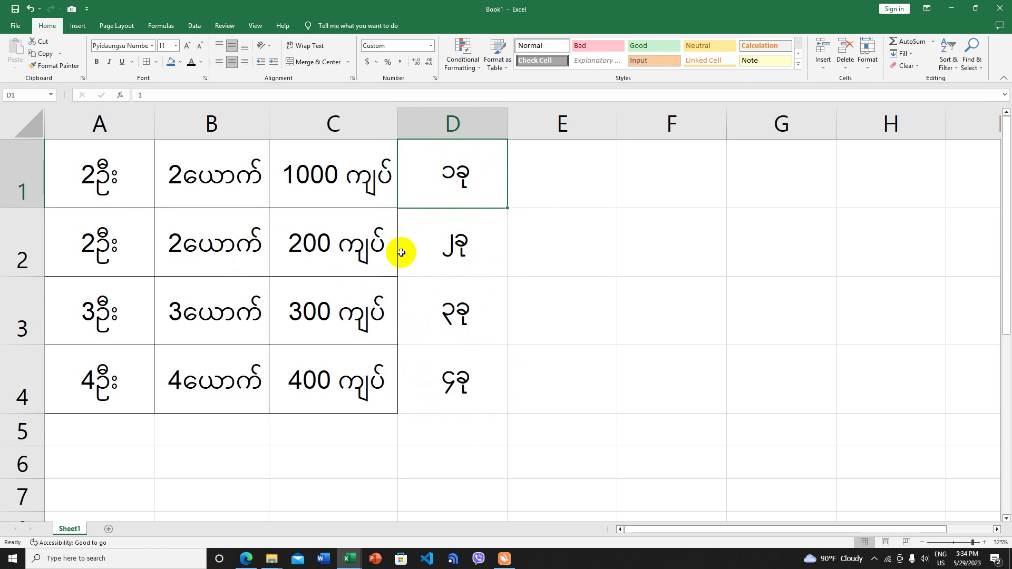
- Compare the font and digit display of C1 and D1, and check the stored values across row 1
left_click(350, 192)
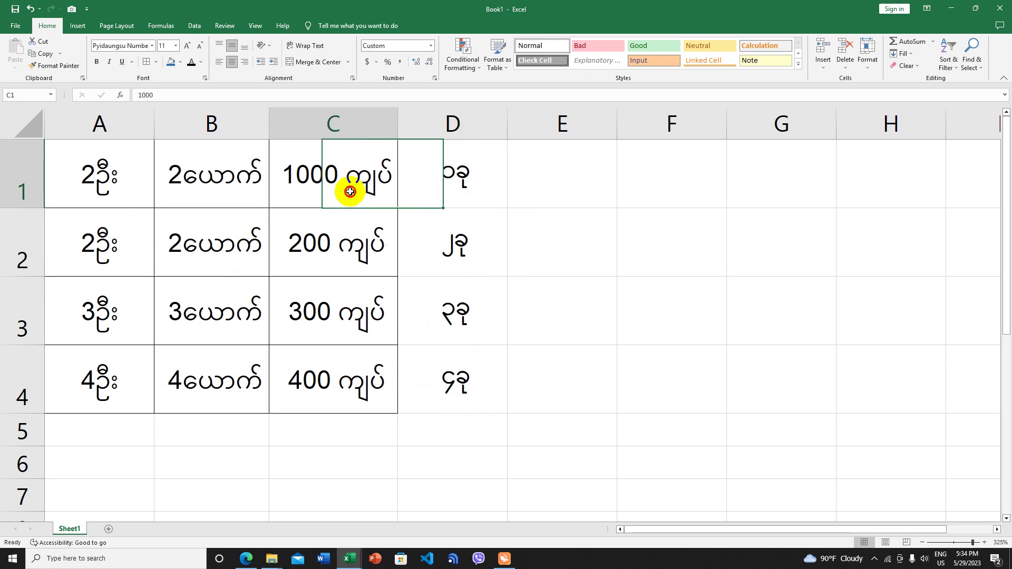
left_click(449, 170)
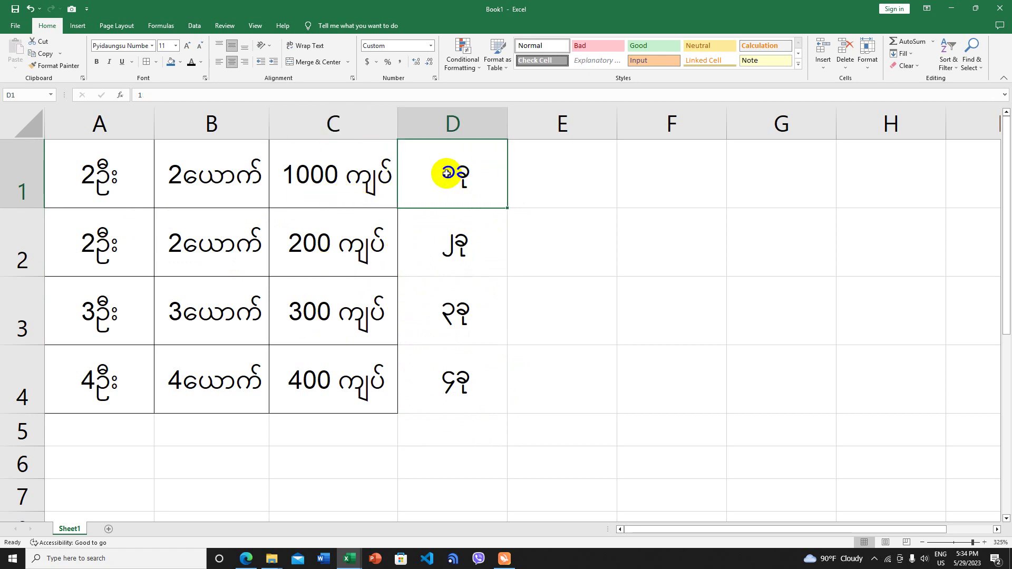
left_click(362, 181)
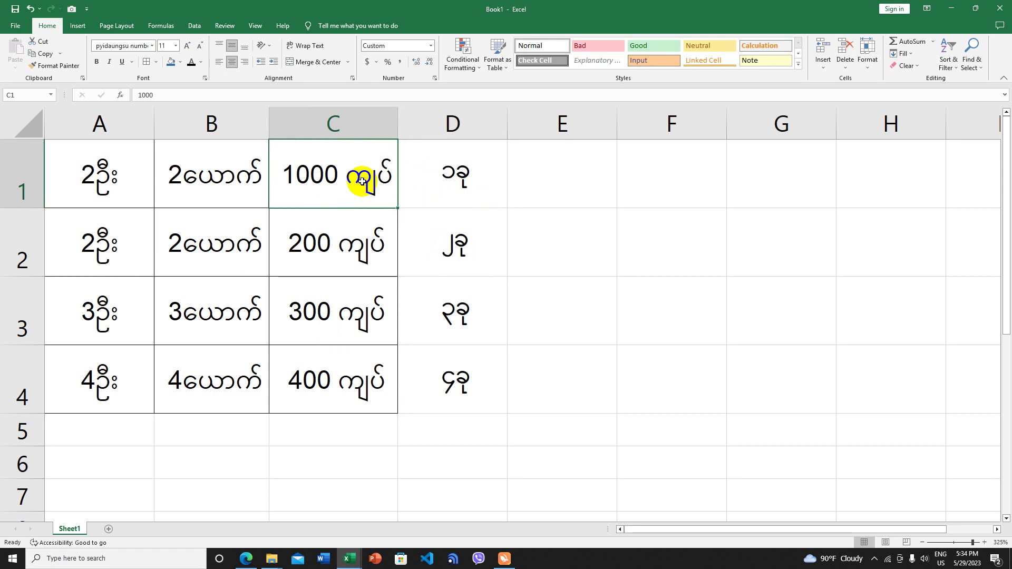
left_click(450, 166)
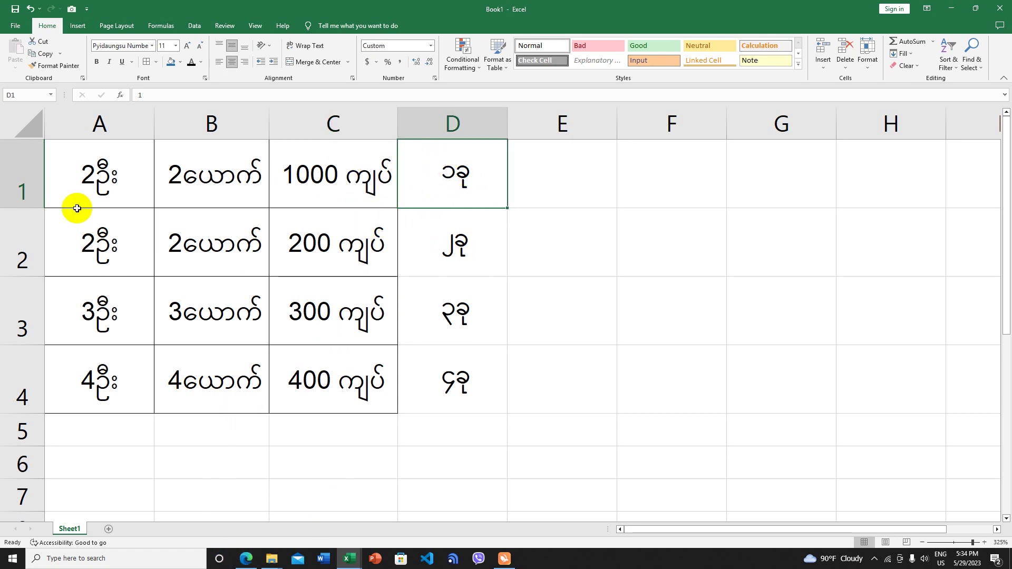
left_click(81, 173)
left_click(237, 172)
left_click(374, 176)
left_click(479, 187)
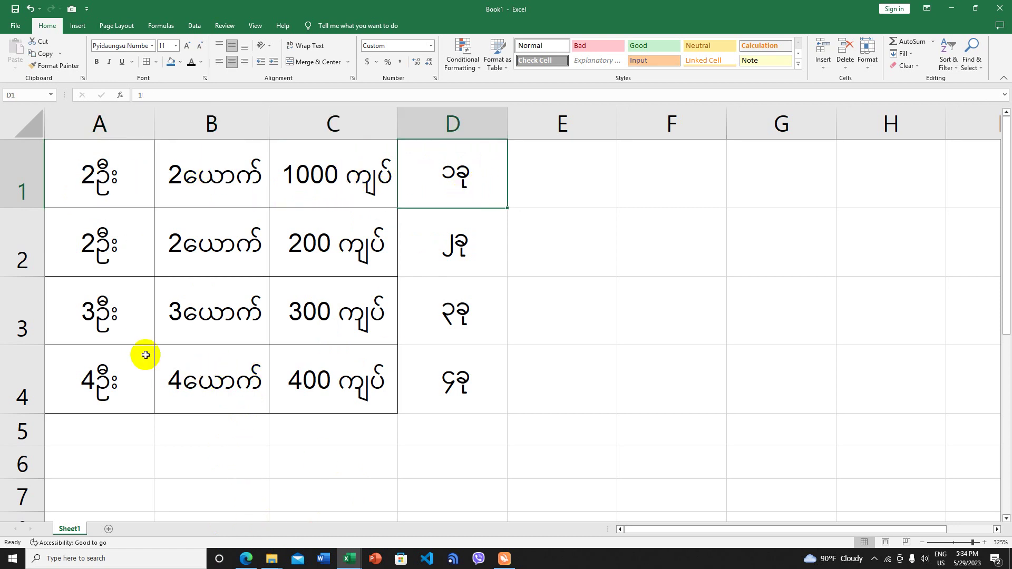
- Add a new worksheet after Sheet1 to the workbook
left_click(108, 530)
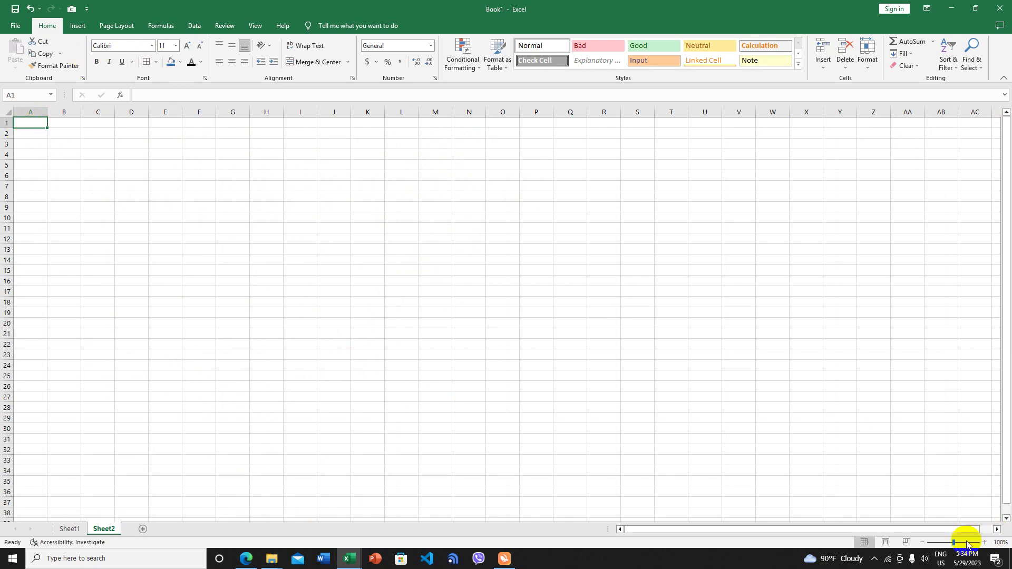
left_click(984, 542)
left_click(984, 542)
left_click(984, 542)
left_click(984, 542)
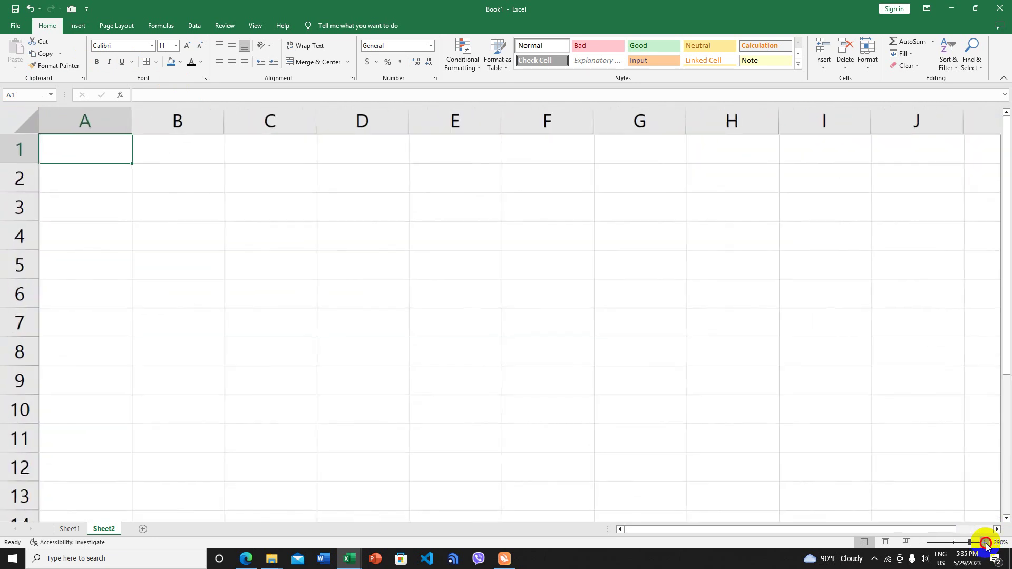
left_click(983, 542)
left_click(983, 542)
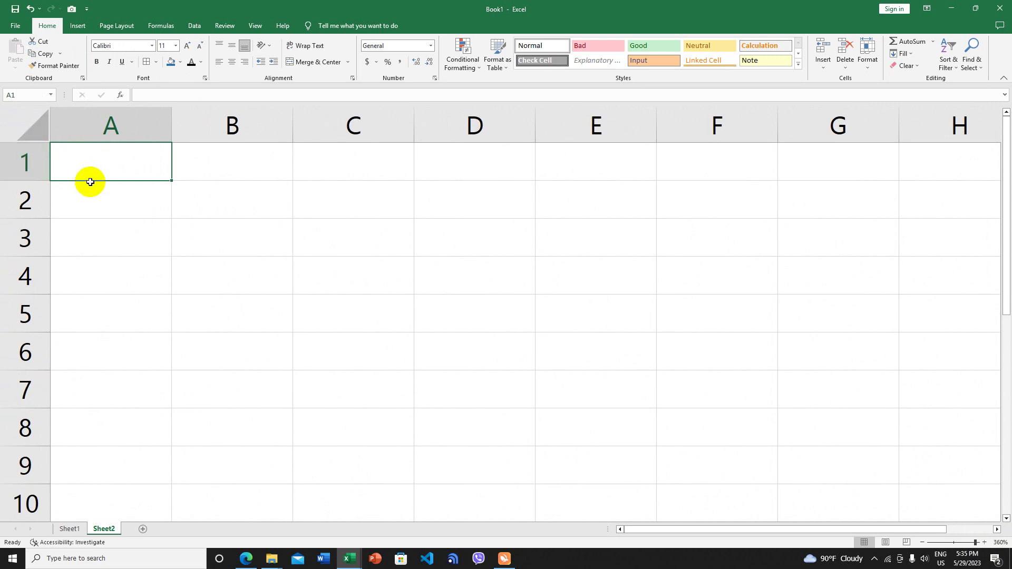
- Set the font of all cells on Sheet2 to pyidaungsu number
left_click(27, 125)
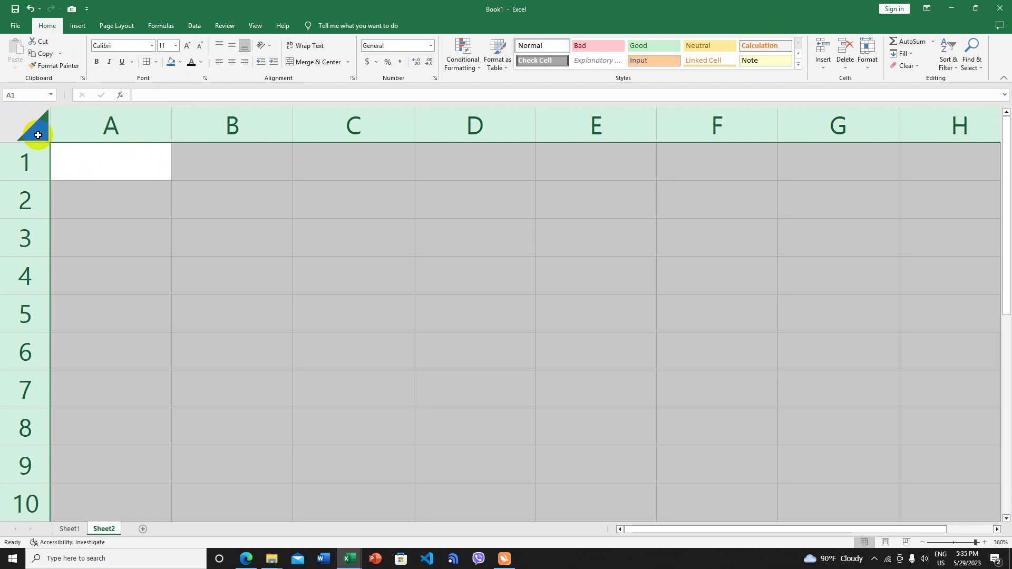
left_click(127, 47)
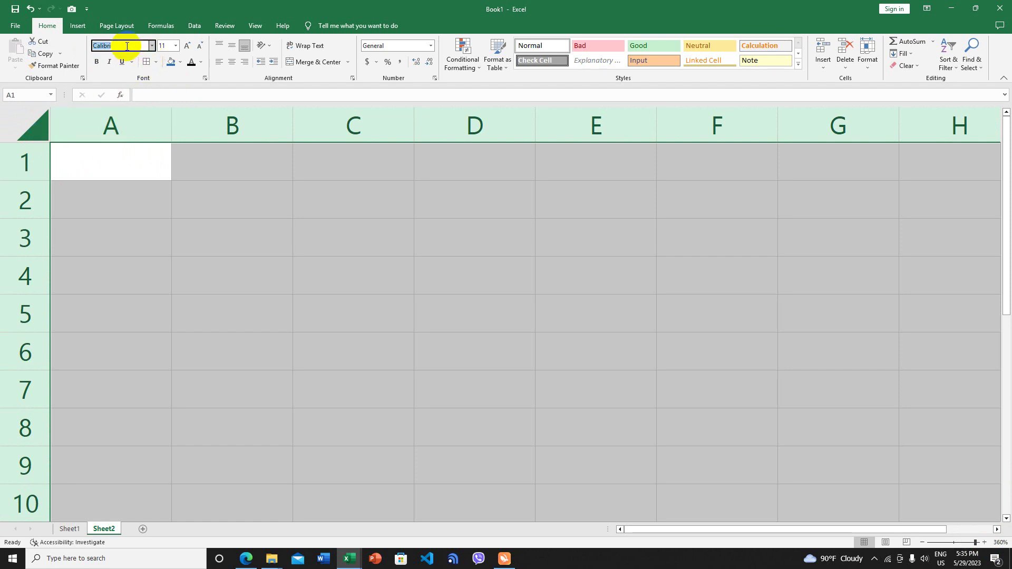
type("c")
type("ers")
key("Return")
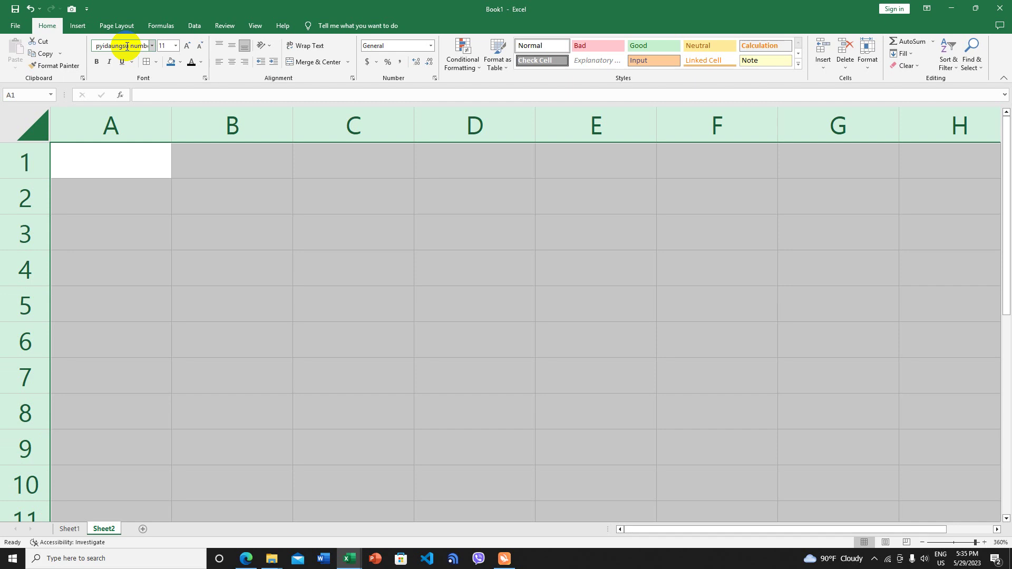
left_click(117, 164)
left_click(118, 191)
left_click(140, 158)
key("Right")
left_click(126, 165)
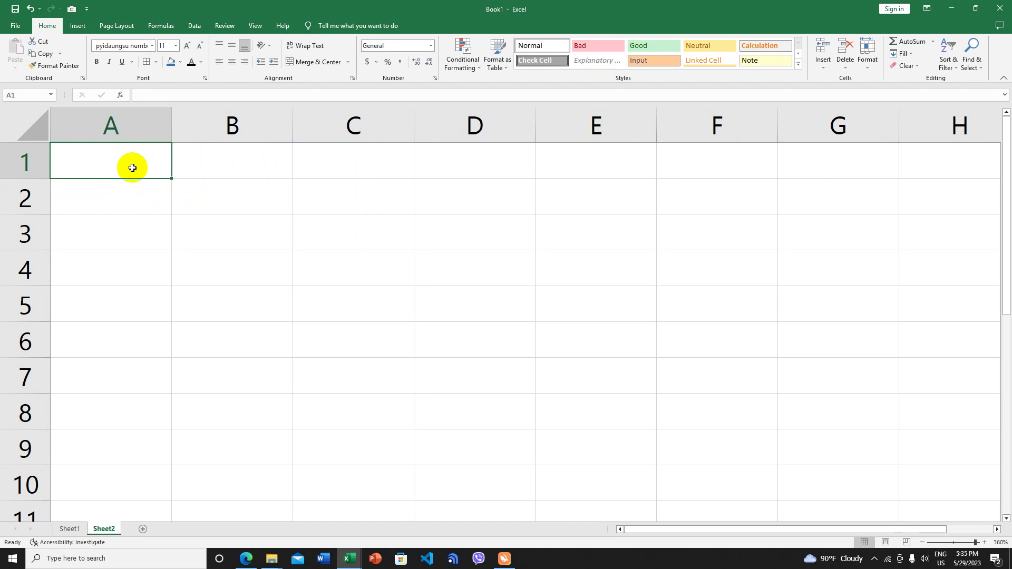
key("shift+Down")
key("shift+Down")
key("shift+Down")
key("shift+Down")
key("shift+Down")
key("shift+Down")
key("shift+Down")
key("shift+Down")
key("shift+Down")
key("shift+Down")
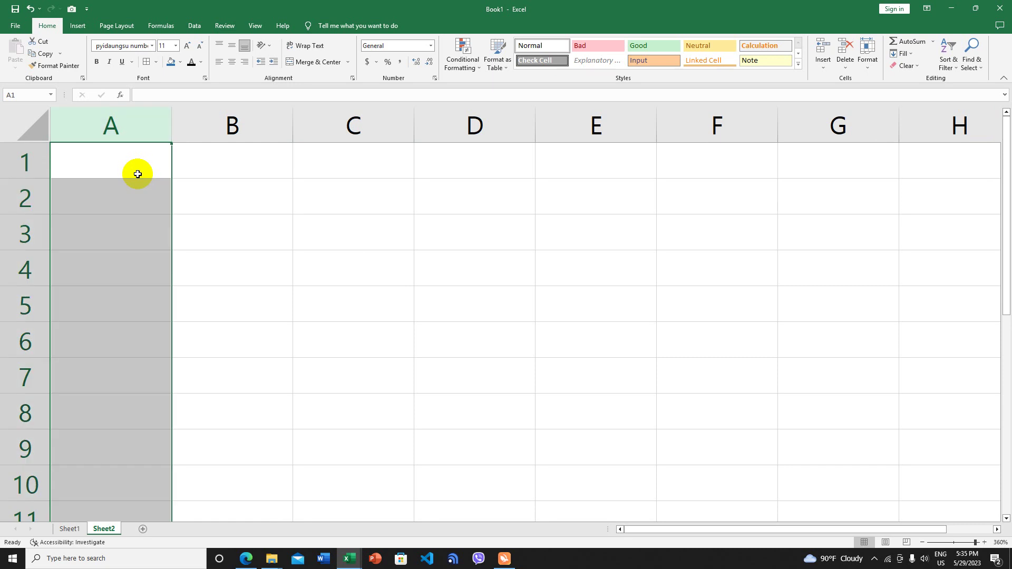
key("shift+Up")
key("shift+Up")
key("shift+Up")
key("shift+Up")
key("shift+Up")
key("shift+Up")
key("shift+Up")
key("shift+Up")
key("shift+Up")
key("shift+Up")
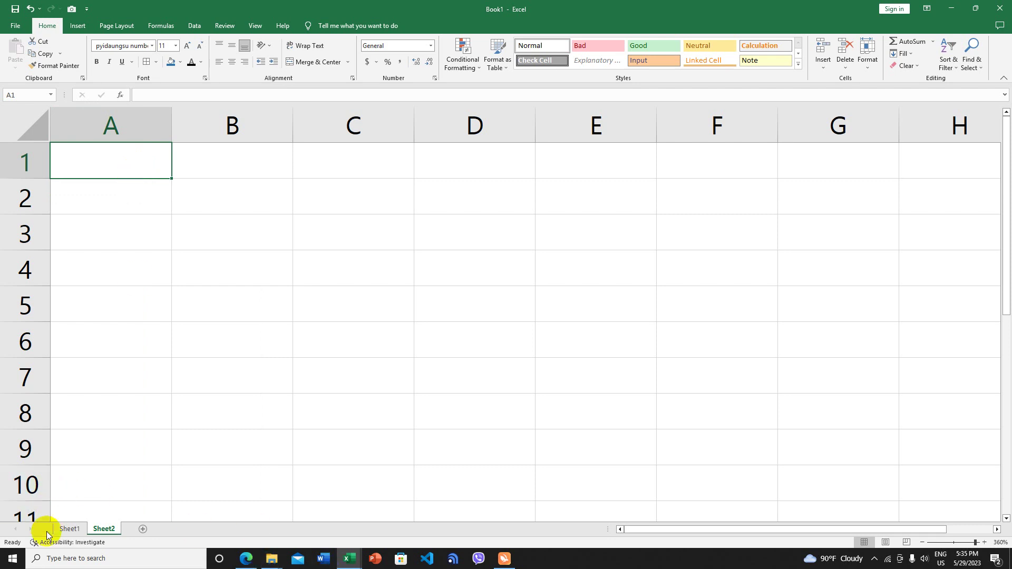
left_click(69, 528)
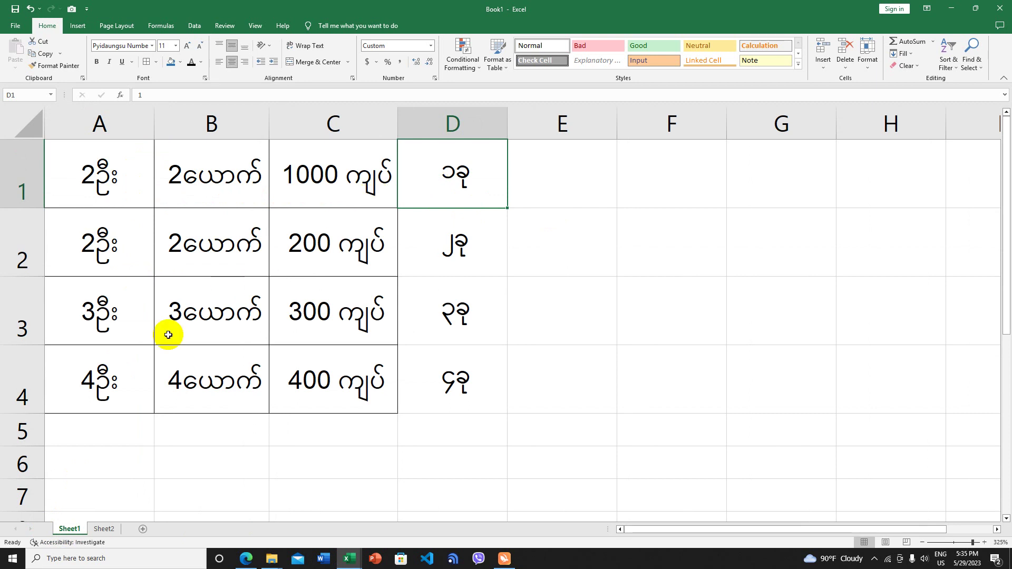
left_click(104, 529)
- Start a custom number format for cells A1:A8 on Sheet2 with the digit placeholder 0
left_click_drag(103, 174, 122, 411)
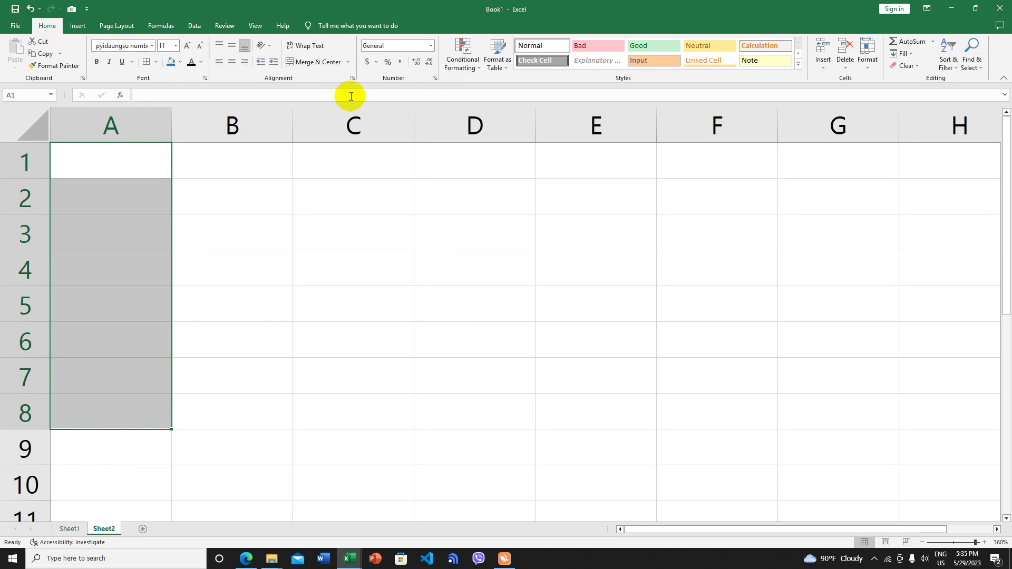
left_click(435, 79)
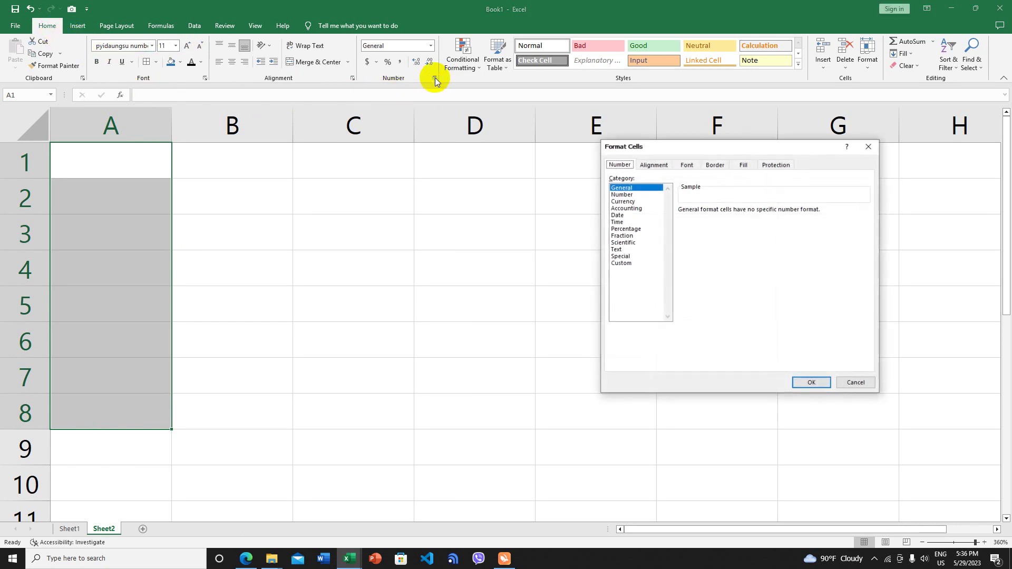
left_click(632, 265)
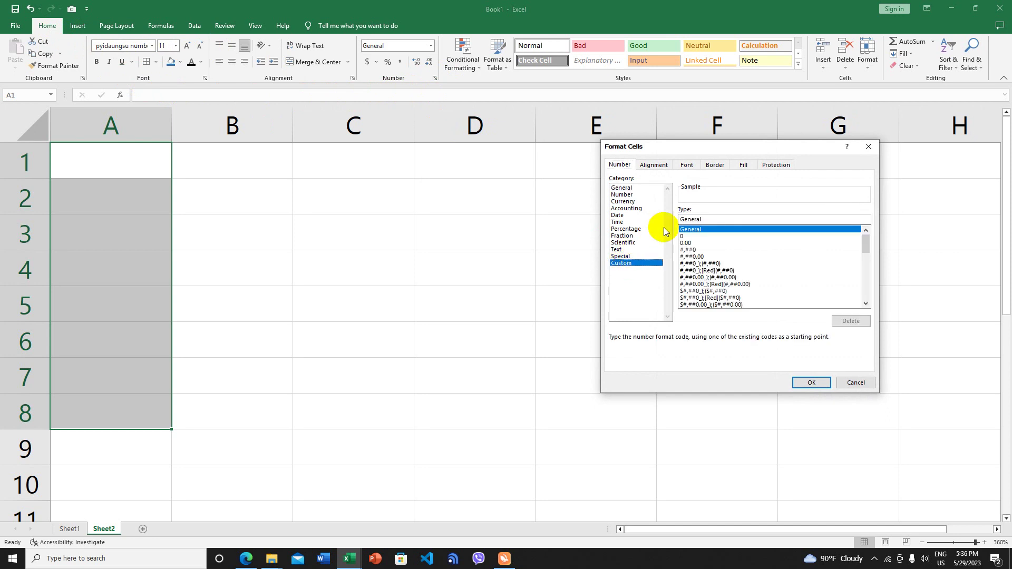
left_click(680, 218)
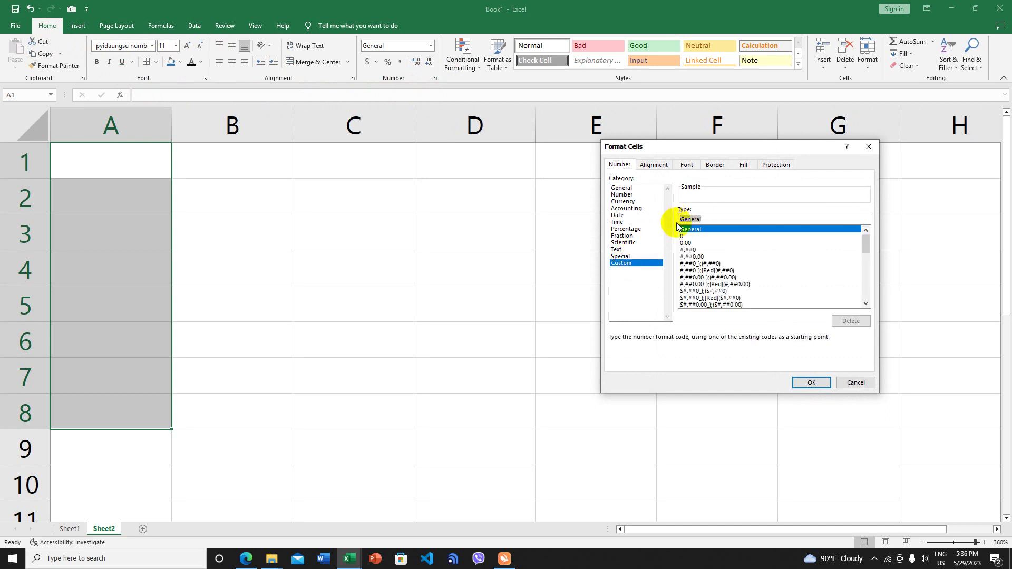
type("0")
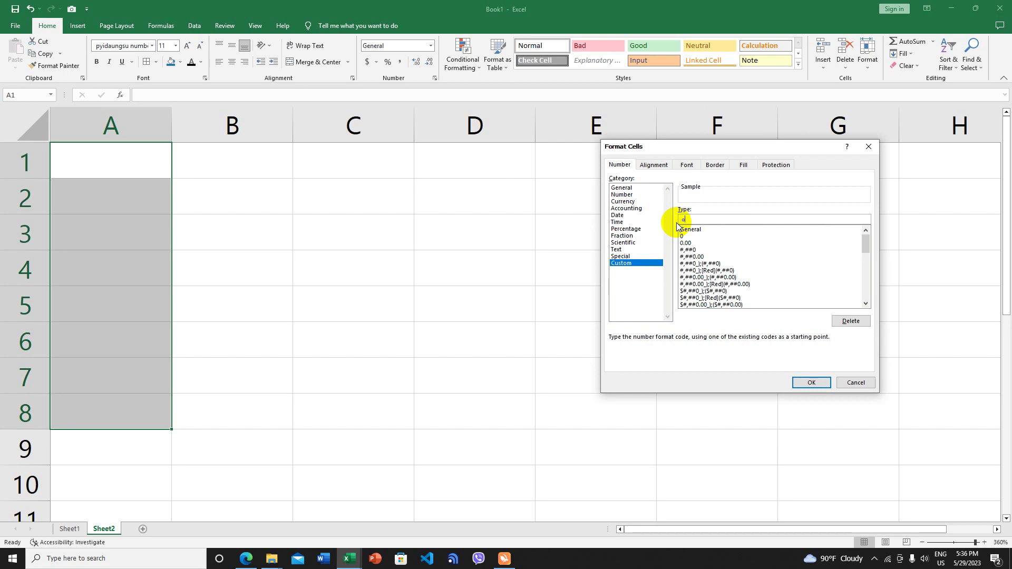
- Open the On-Screen Keyboard beside the Format Cells dialog to view its keys, and close it again
left_click(4, 554)
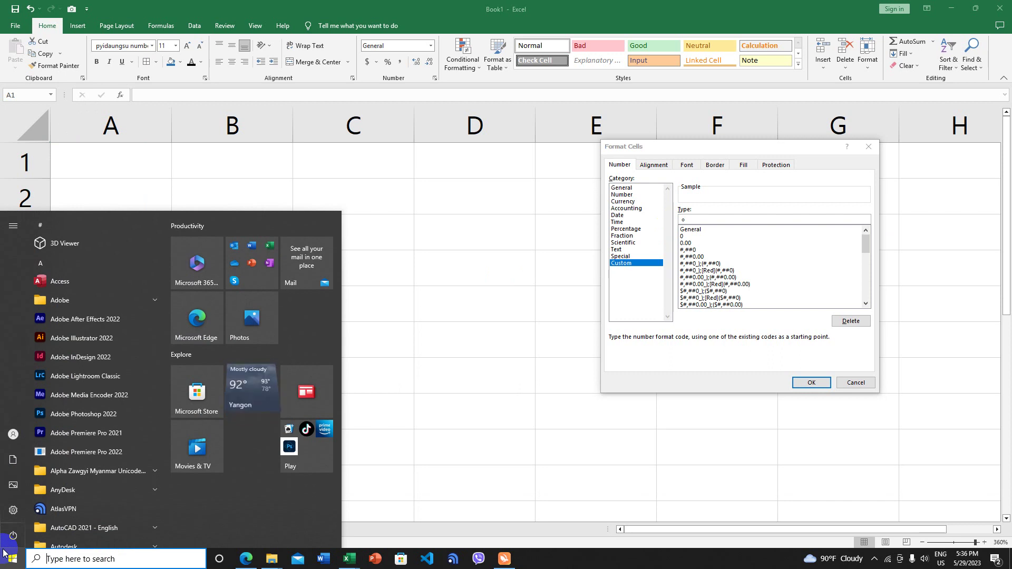
type("o")
key("BackSpace")
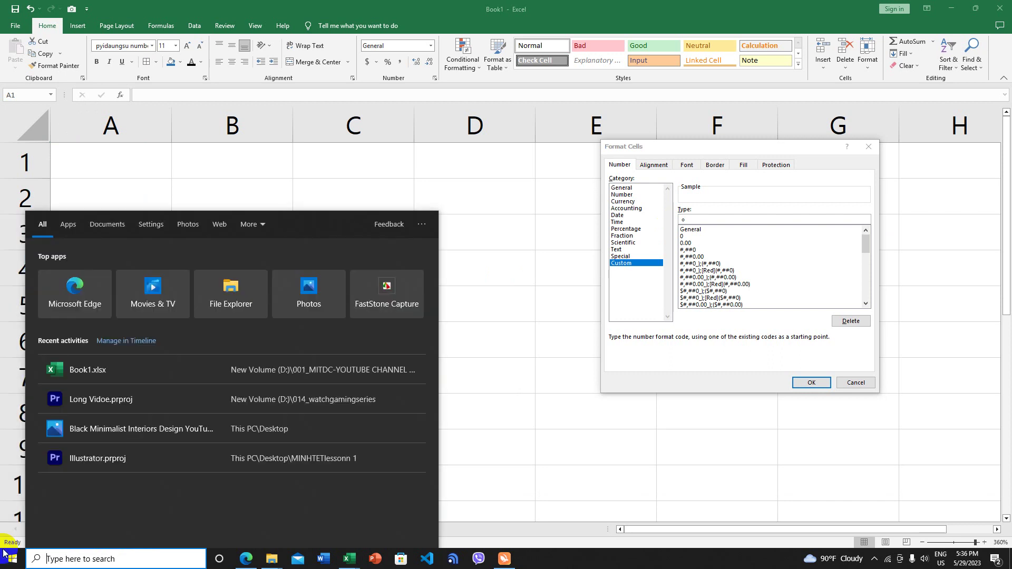
type("on")
key("Return")
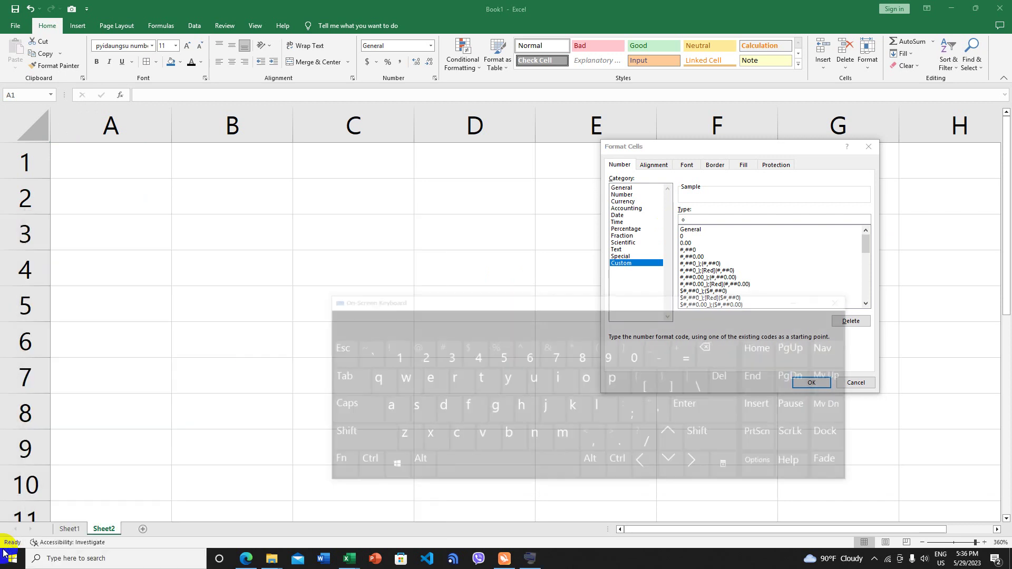
left_click_drag(590, 297, 324, 174)
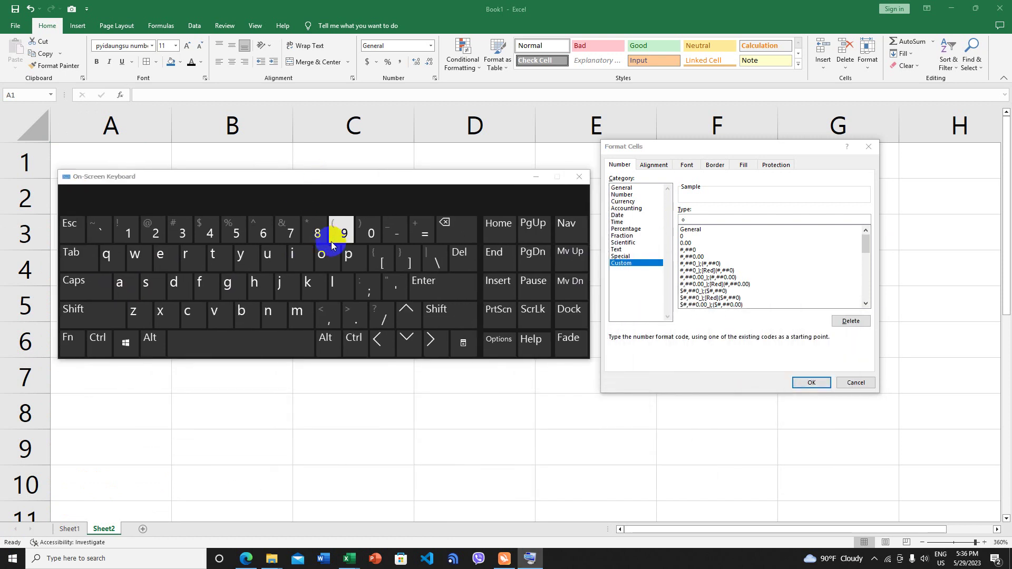
left_click(685, 219)
left_click(579, 177)
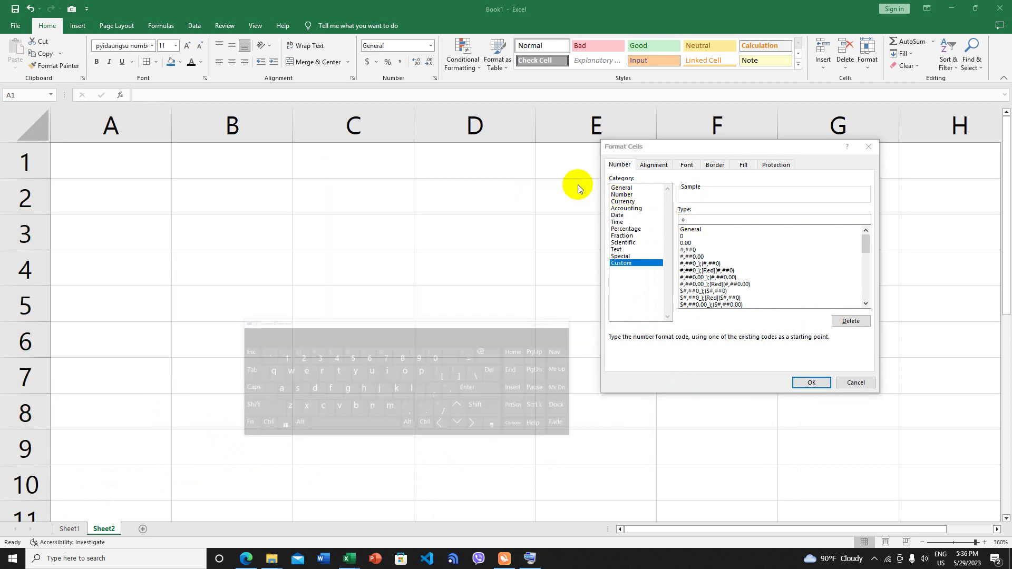
- Complete the custom number format for A1:A8 with the quoted suffix ဦး after the 0 and apply it
left_click(694, 219)
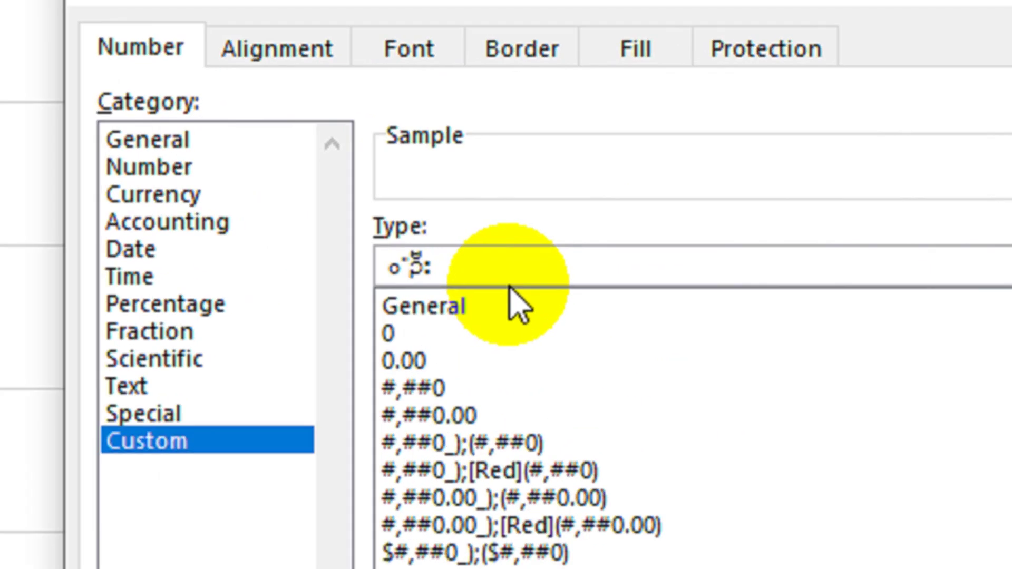
type("'")
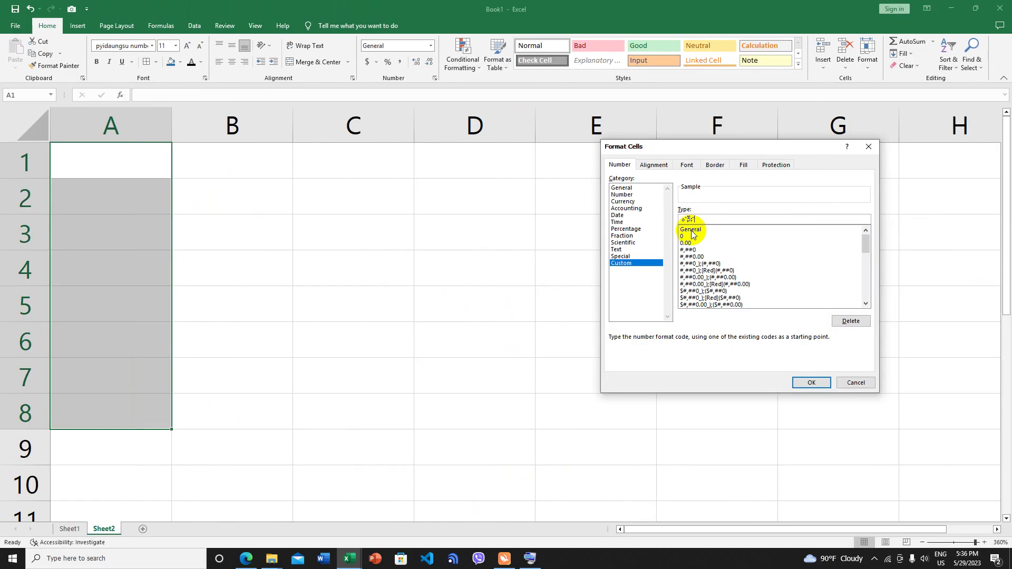
left_click(811, 382)
- Enter 5, 10 and 15 in cells A1 to A3 of Sheet2
left_click(126, 165)
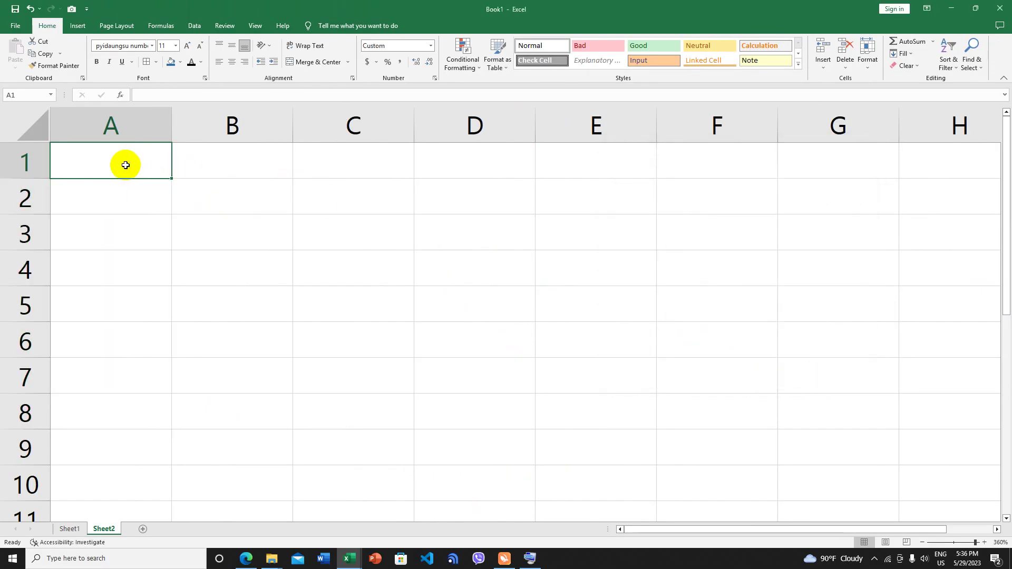
type("5")
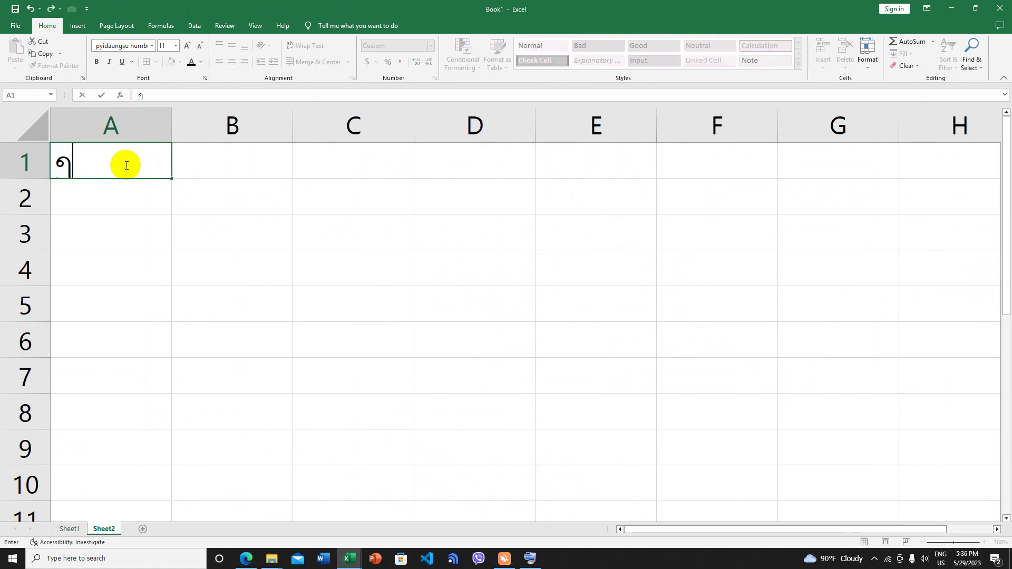
key("Return")
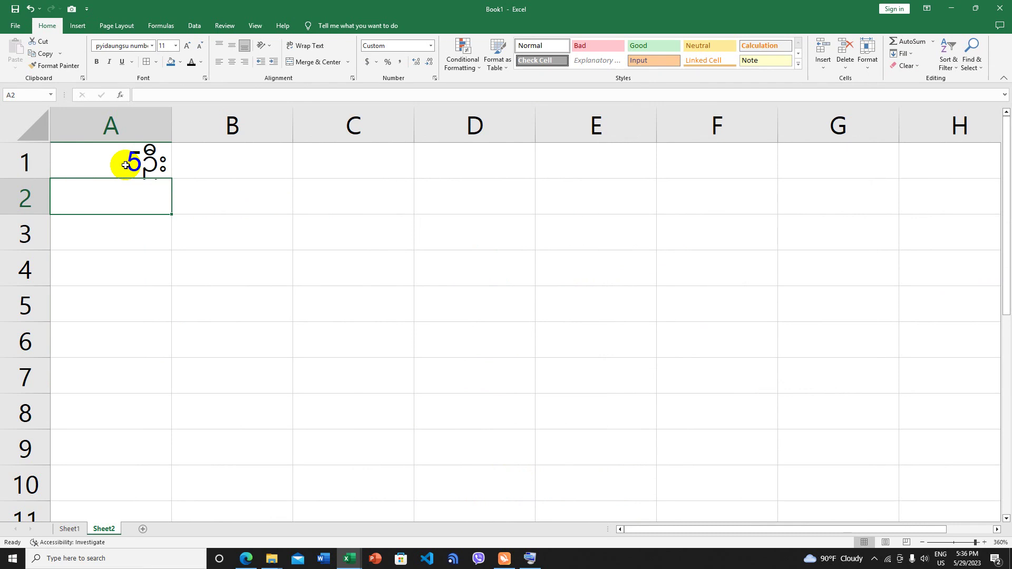
type("10")
key("Return")
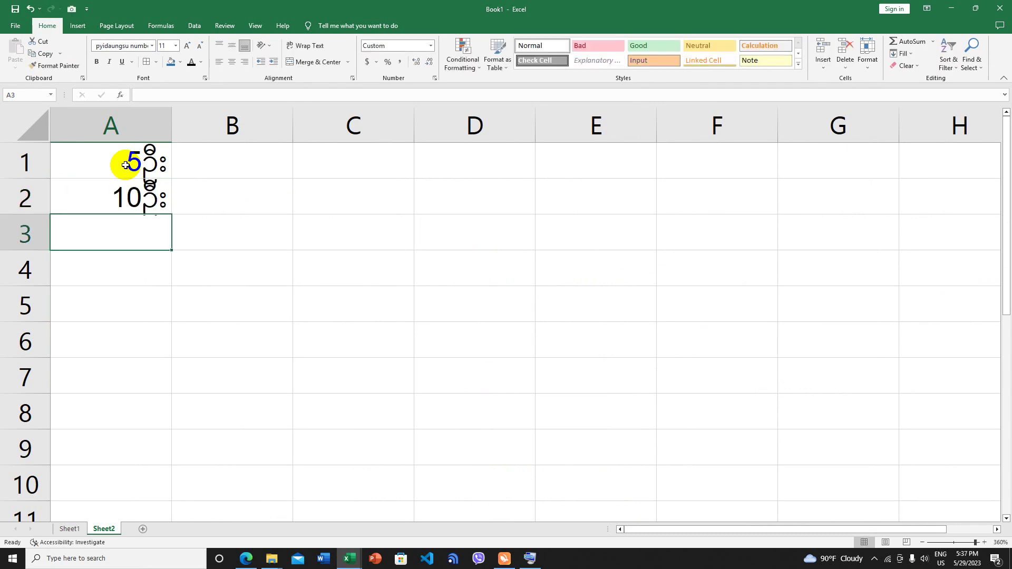
key("ctrl+space")
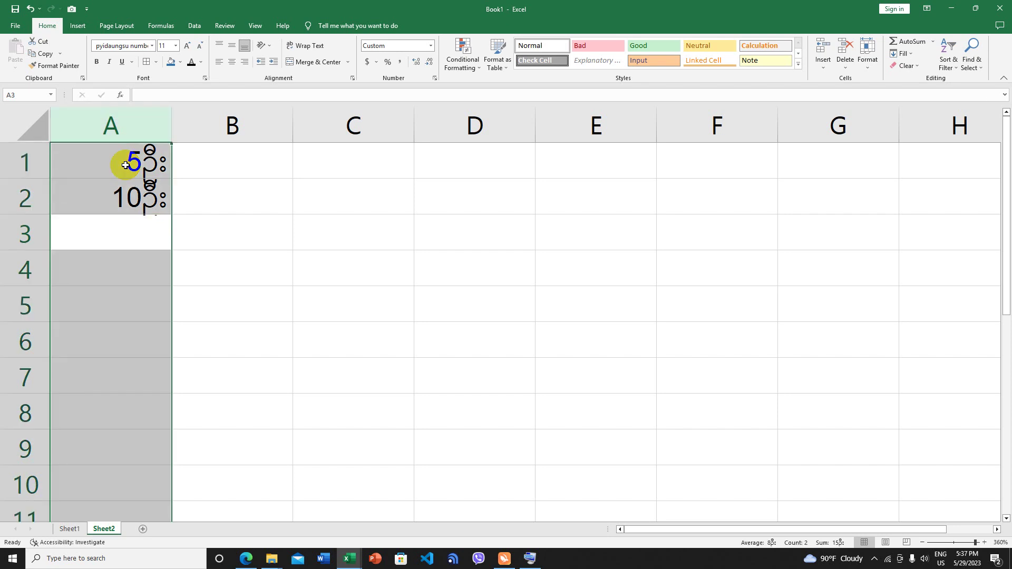
type("15")
key("Return")
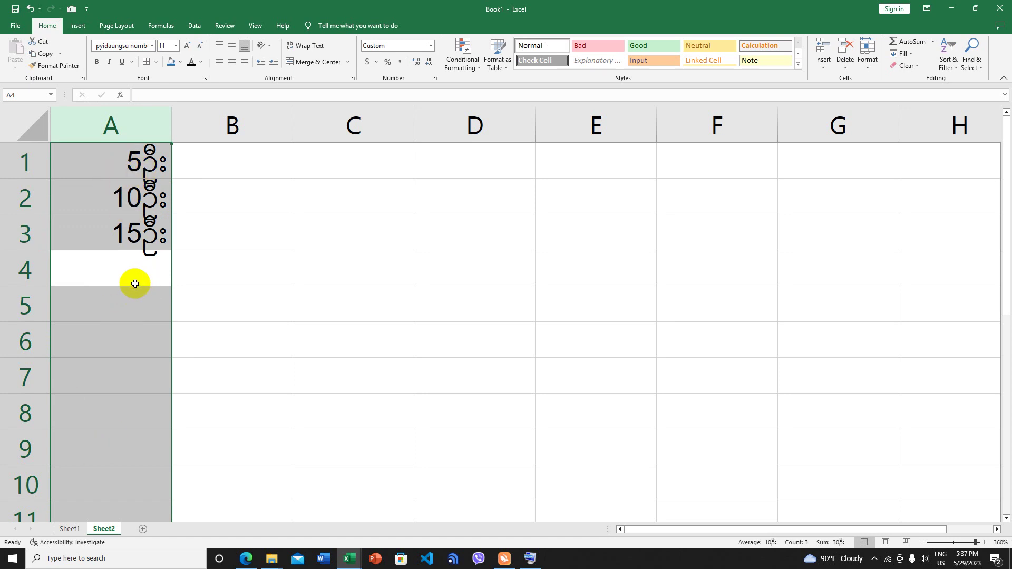
- Apply a custom number format of 0 followed by the quoted suffix ယောက် to cells B1:B9 on Sheet2, checking Sheet1 for the suffix
left_click(220, 168)
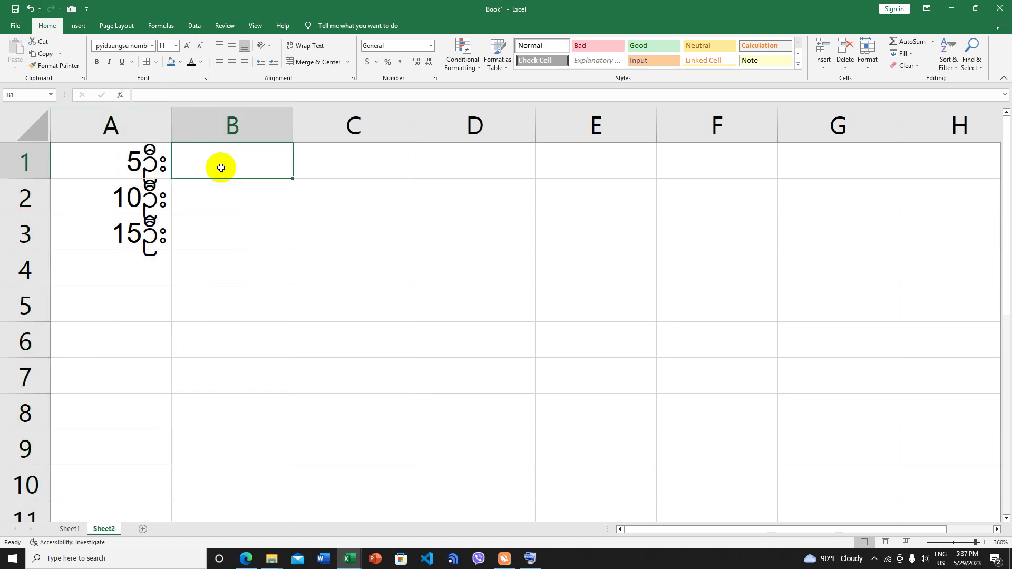
left_click(69, 529)
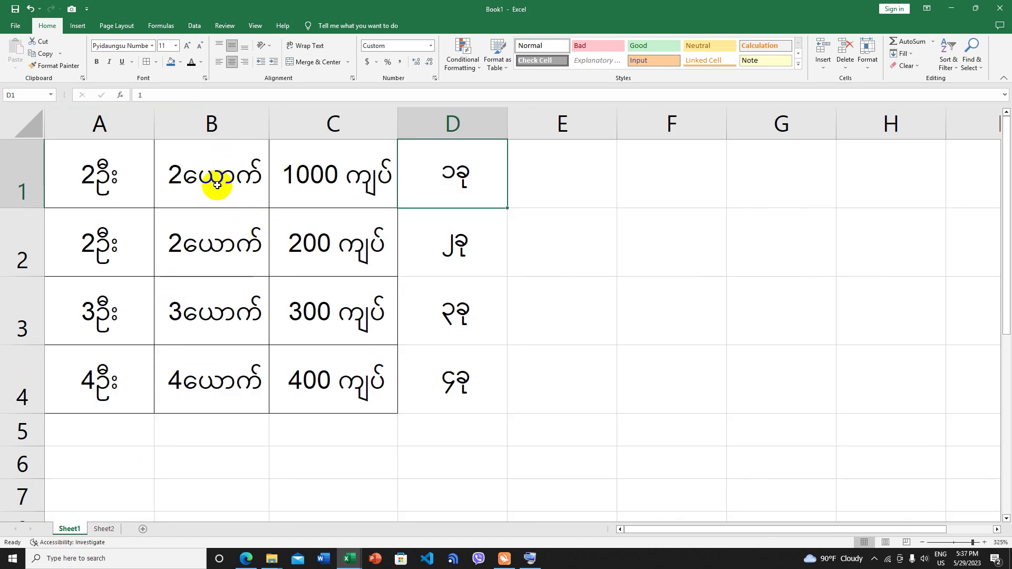
left_click(104, 528)
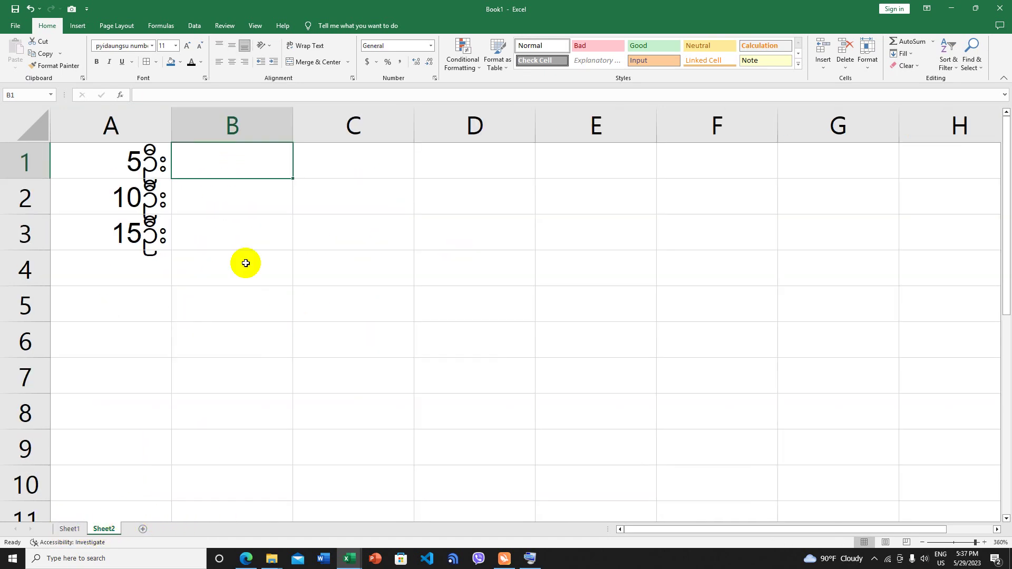
left_click_drag(242, 167, 244, 426)
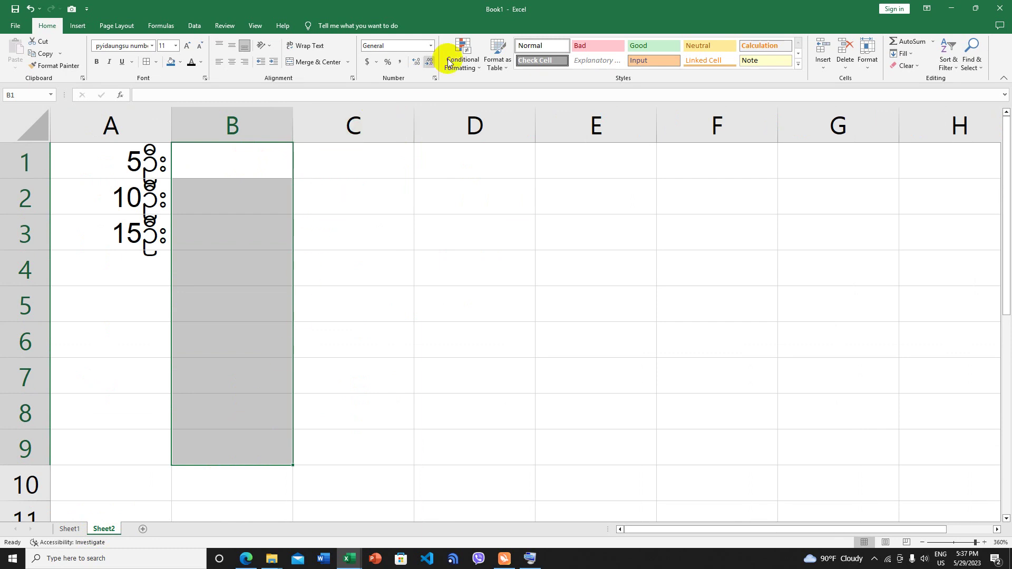
left_click(434, 78)
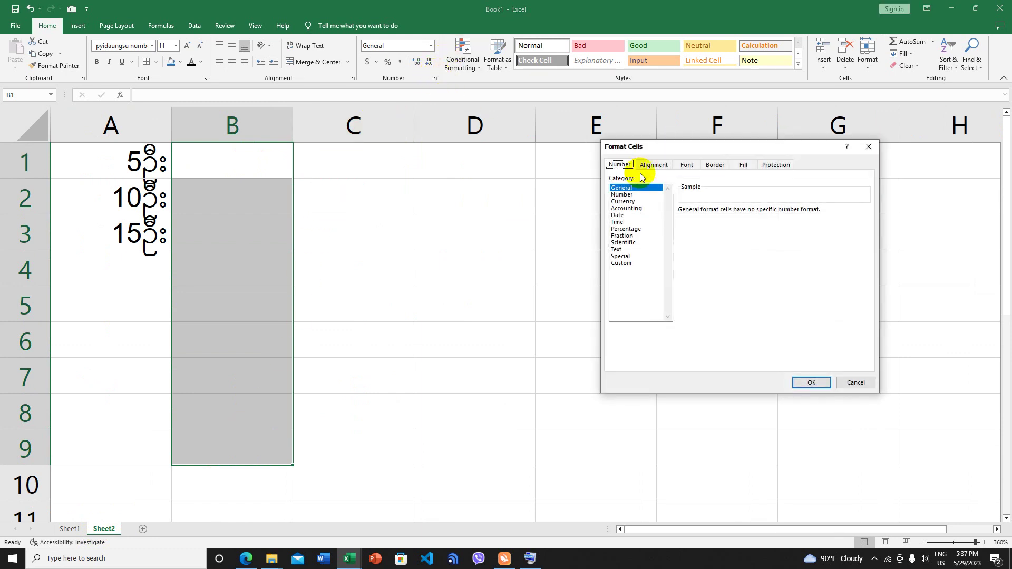
left_click(624, 262)
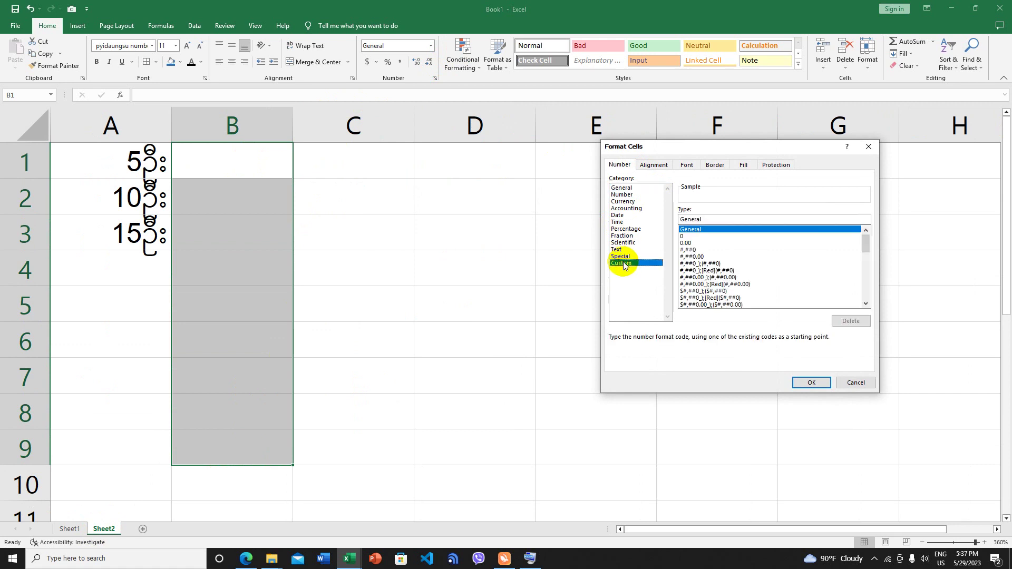
left_click_drag(706, 219, 673, 221)
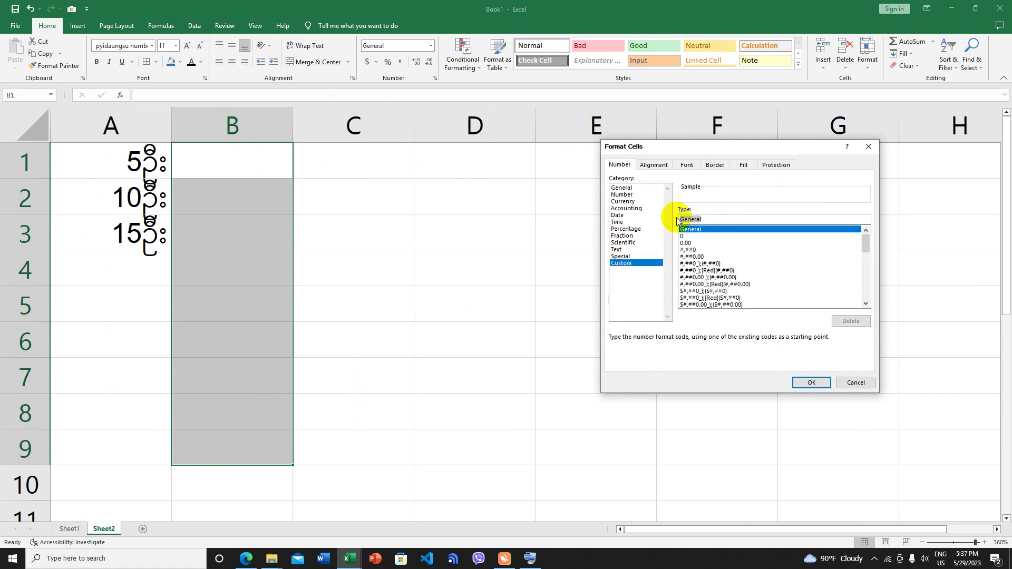
type("0")
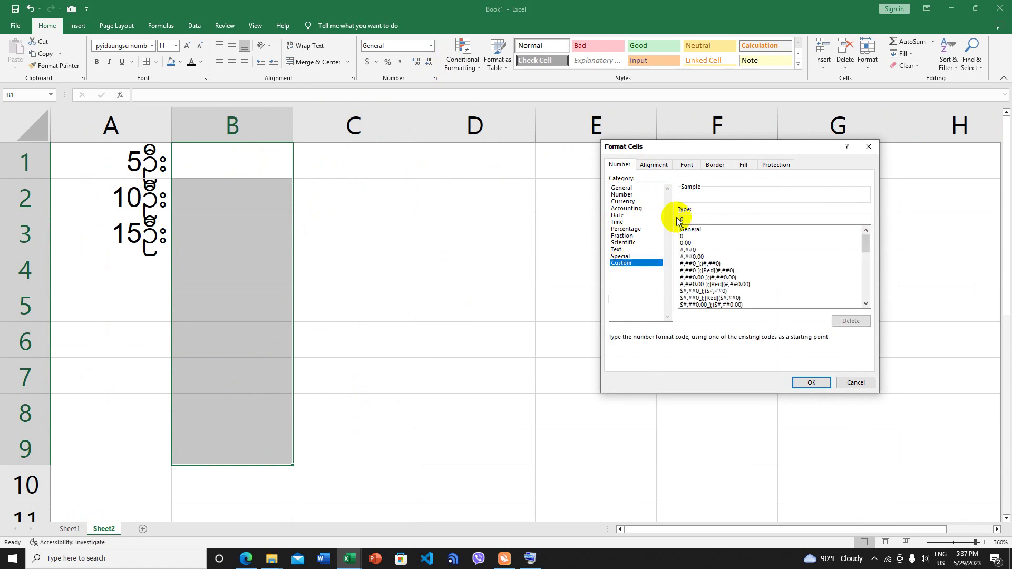
type("\"")
key("BackSpace")
key("BackSpace")
left_click(813, 382)
- Enter 5, 6 and 7 in cells B1 to B3 of Sheet2
left_click(209, 158)
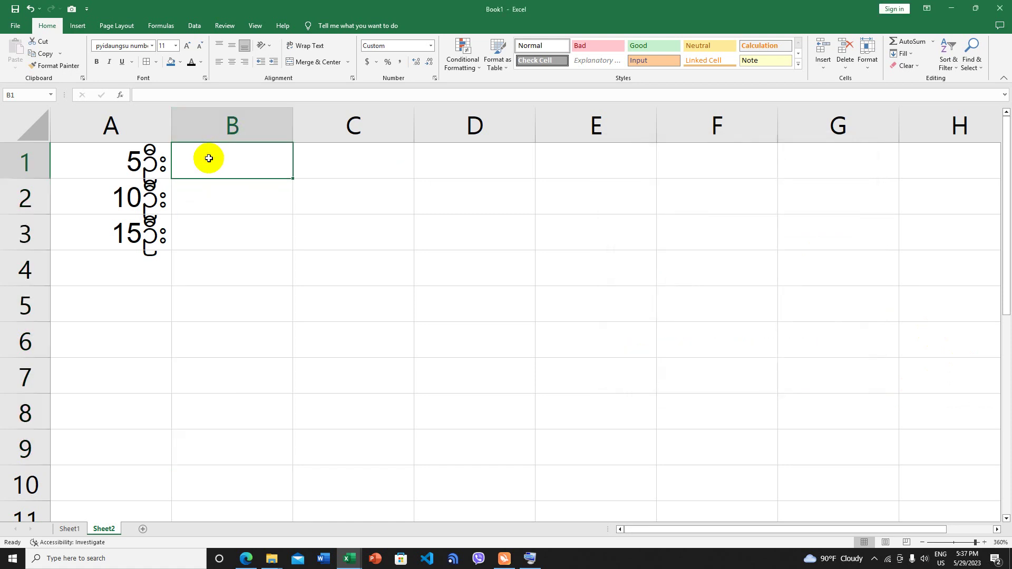
type("5")
key("Return")
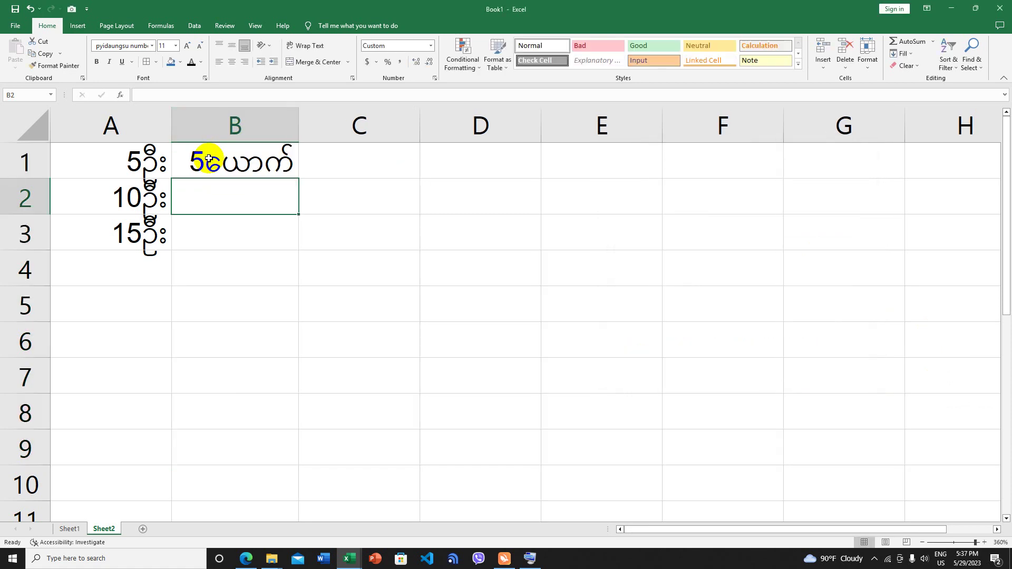
type("6")
key("Return")
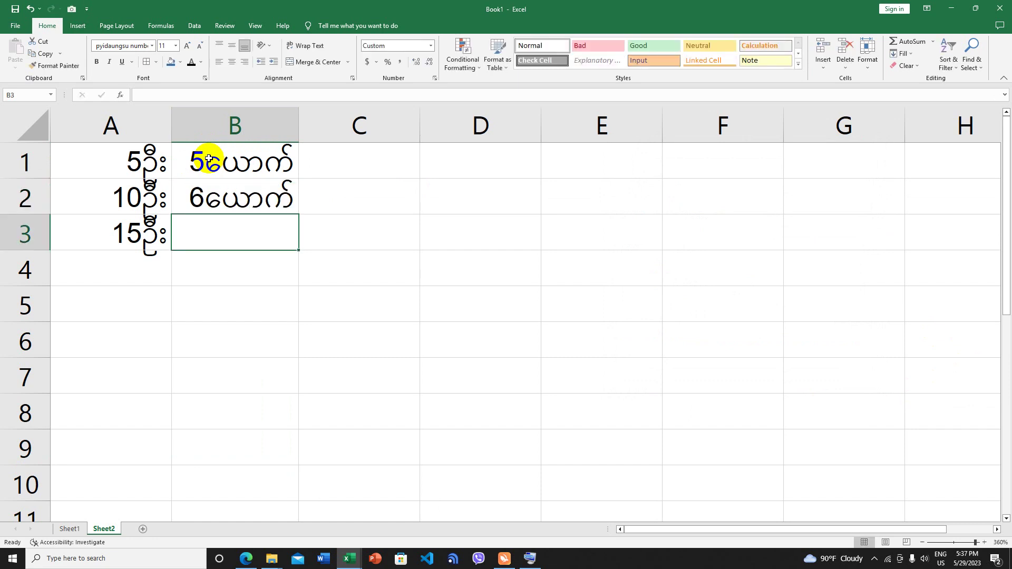
type("7")
key("Return")
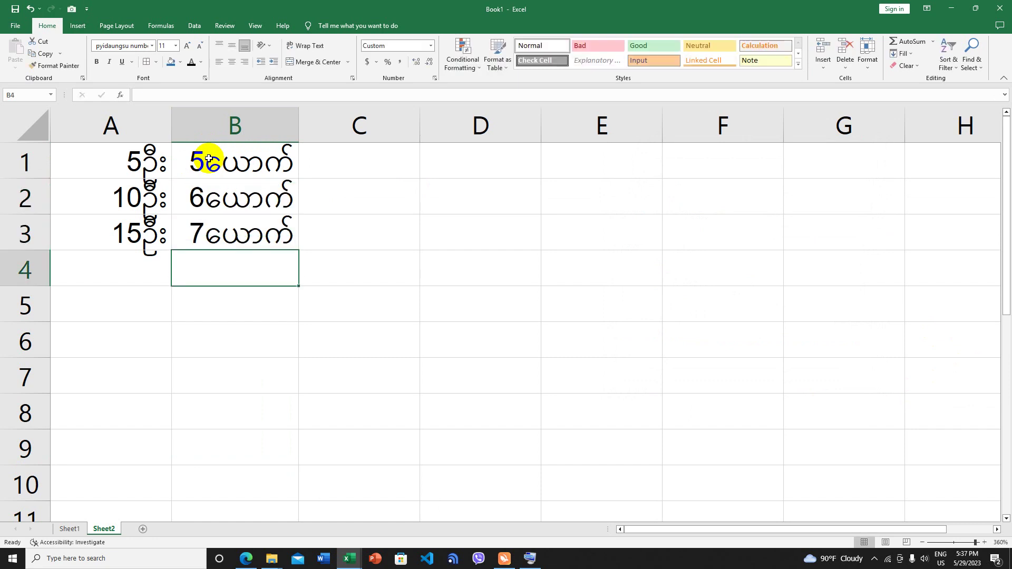
- Examine the stored values and unit suffixes of the example cells in columns C and D, rows 1 to 4, on Sheet1
left_click_drag(346, 158, 345, 219)
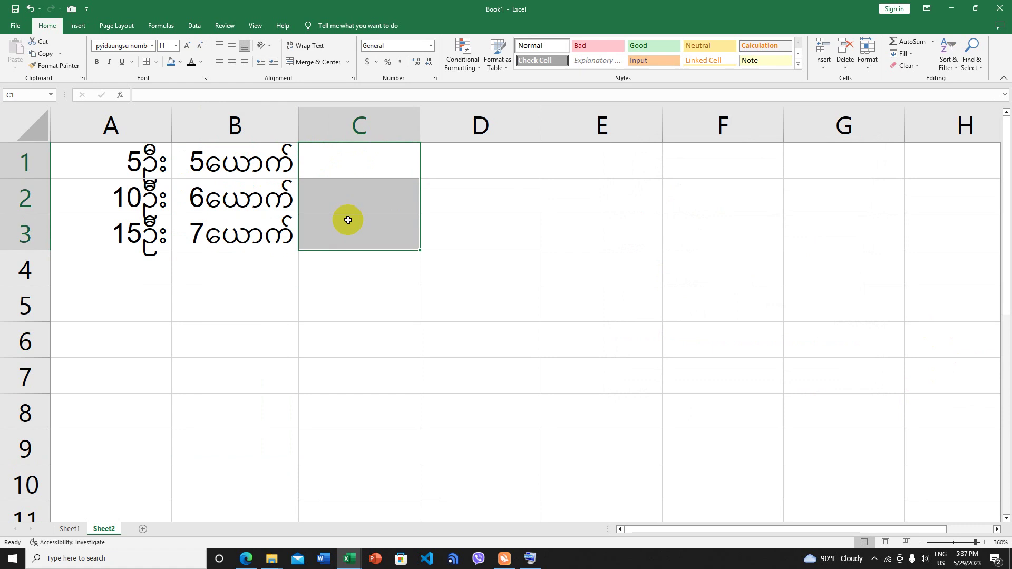
left_click(69, 528)
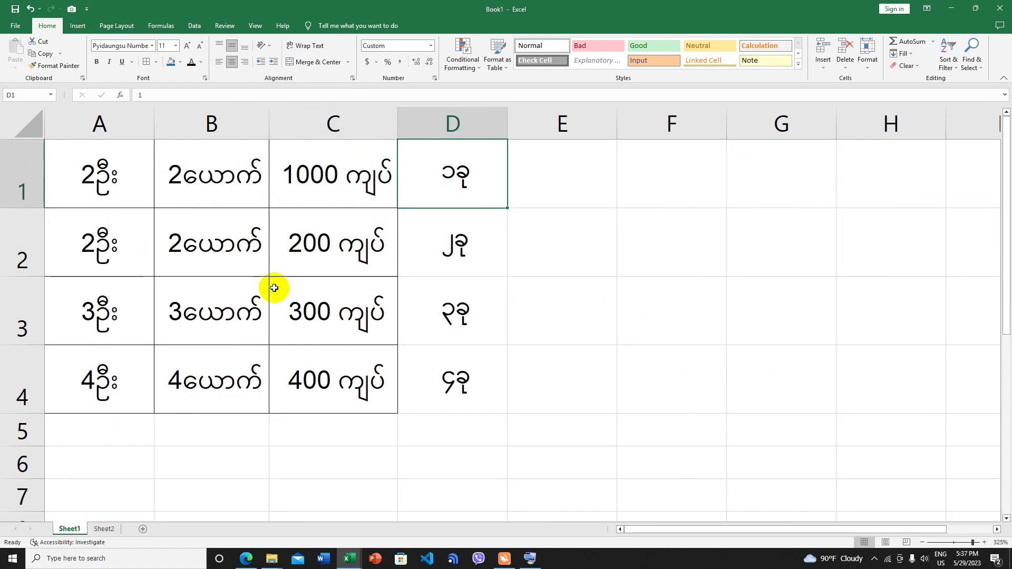
left_click(314, 173)
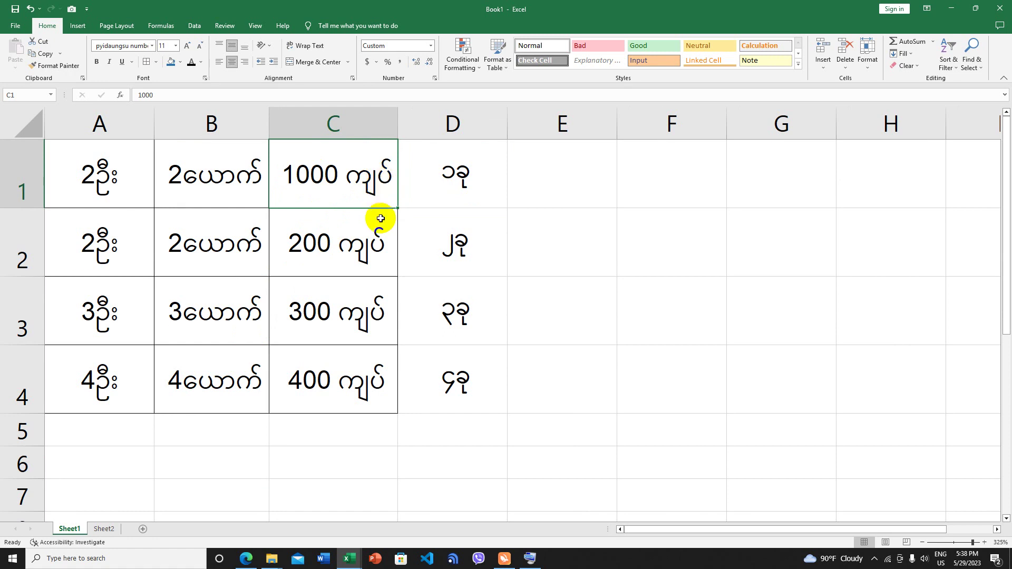
left_click(329, 256)
left_click(319, 331)
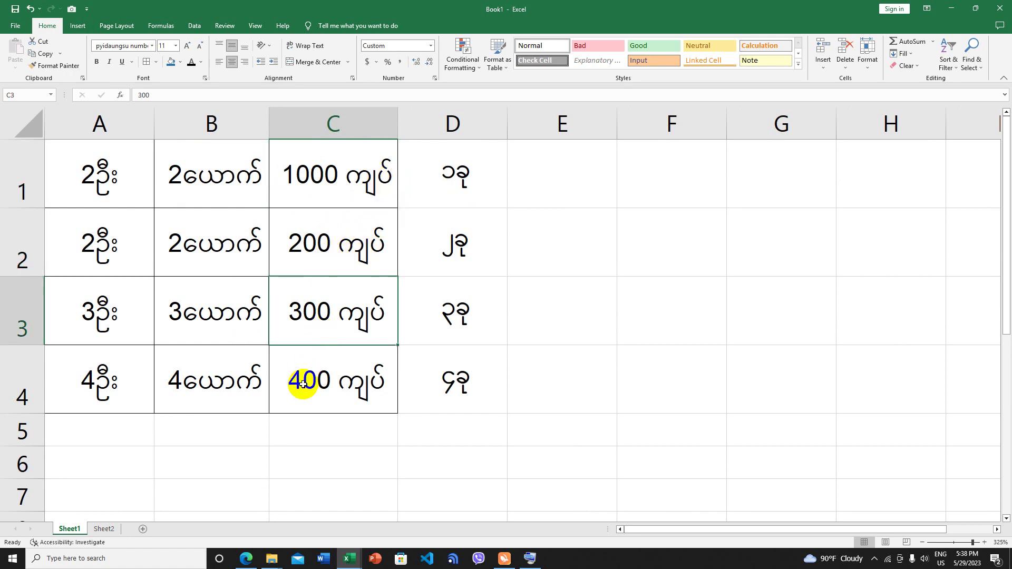
left_click(304, 384)
left_click(446, 189)
left_click(459, 231)
left_click(453, 320)
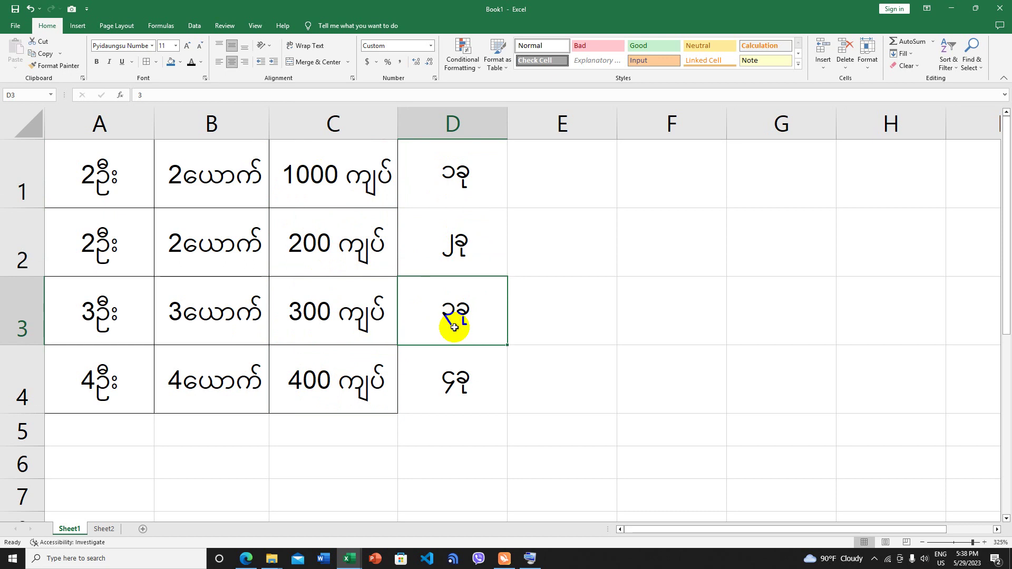
left_click(448, 400)
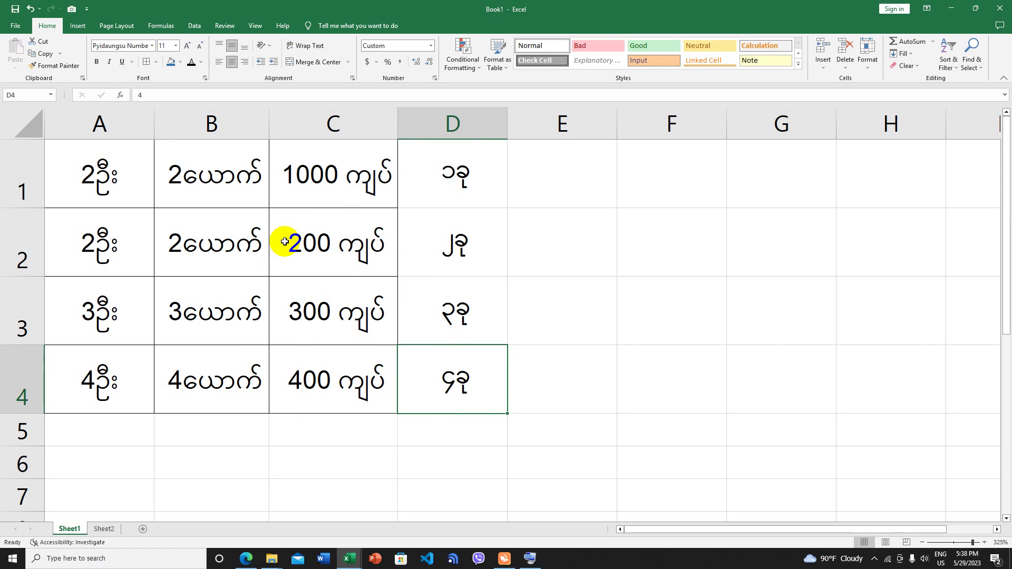
- Switch to the Edge browser to view the YouTube channel's videos page
left_click(246, 560)
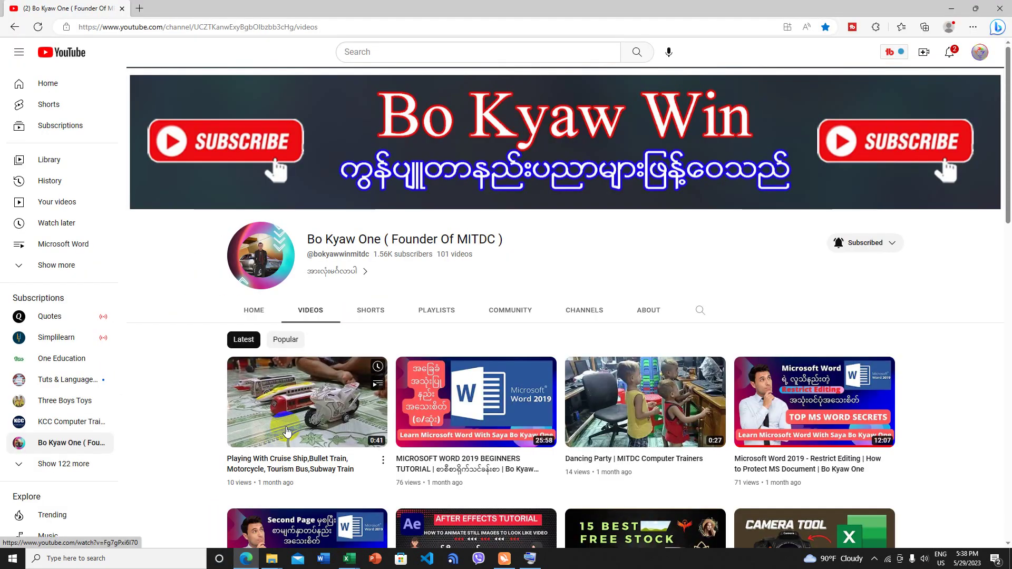